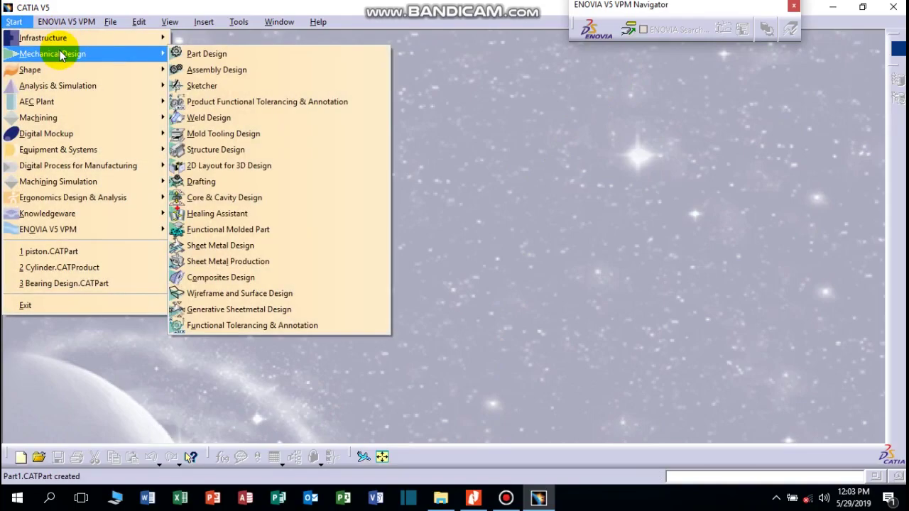
- Create a new Part Design part named 'cylinder'
{"action": "left_click", "coordinate": [253, 56]}
{"action": "type", "text": "cylinder"}
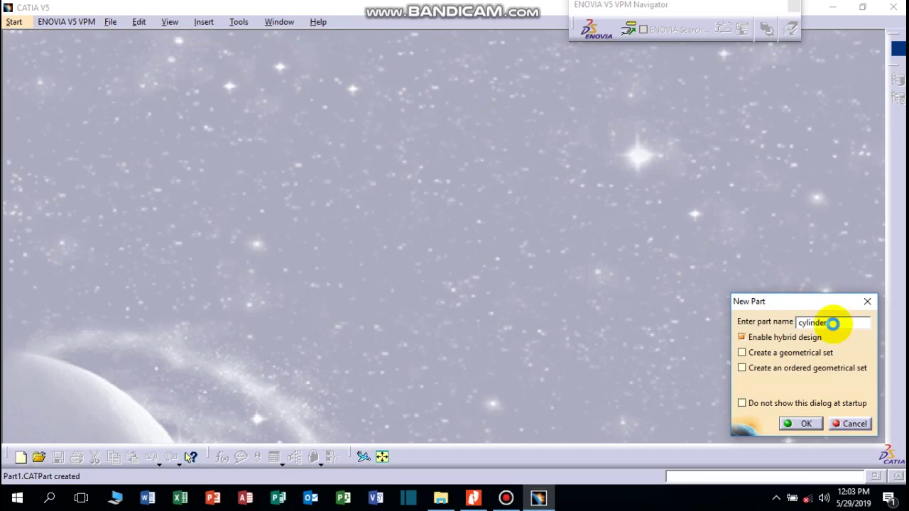
{"action": "key", "text": "Return"}
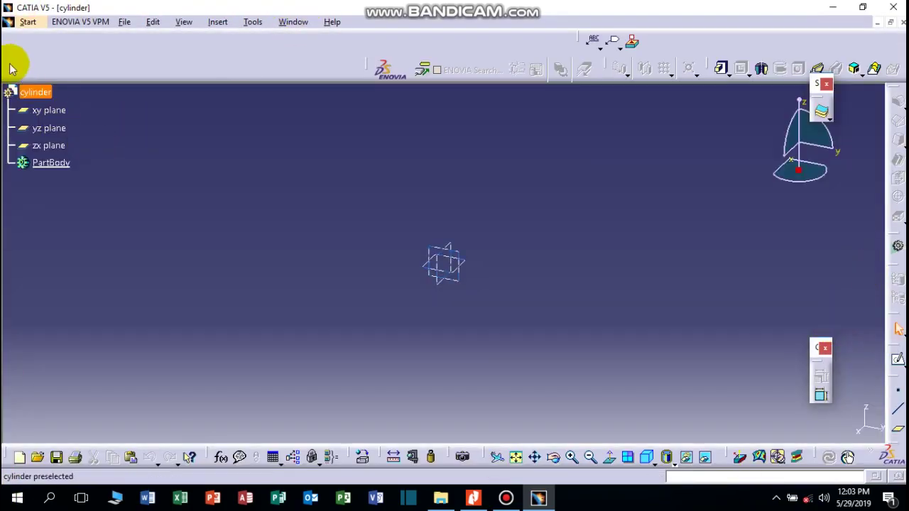
- Start a sketch on the xy plane, then bring the cylinder drawing PDF forward
{"action": "left_click", "coordinate": [51, 111]}
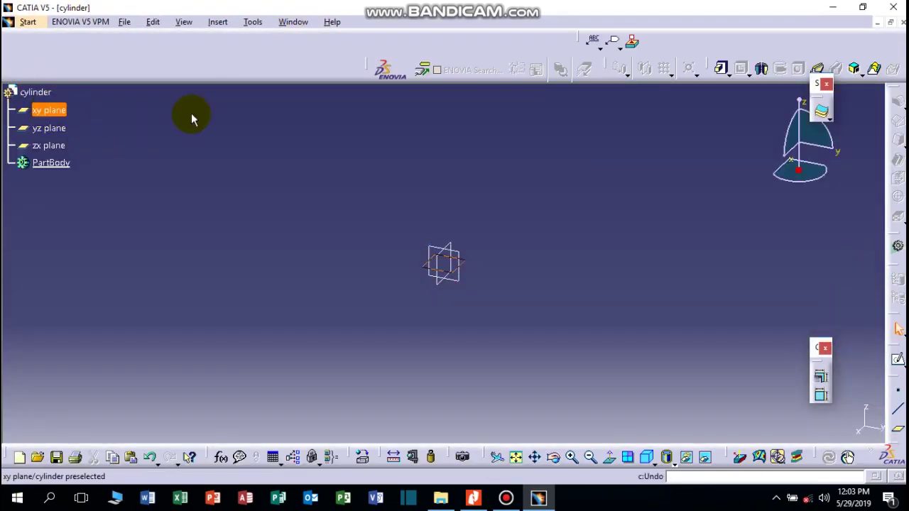
{"action": "left_click", "coordinate": [900, 365]}
{"action": "left_click", "coordinate": [878, 377]}
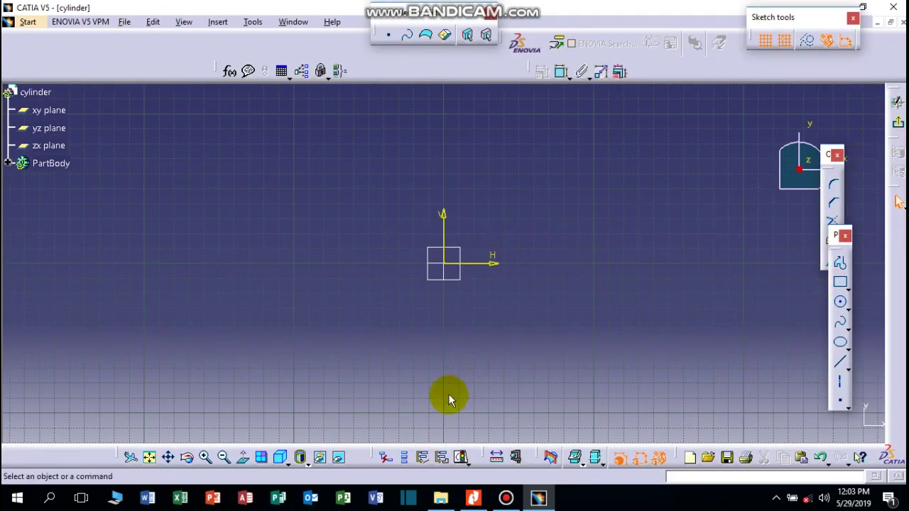
{"action": "left_click", "coordinate": [473, 498]}
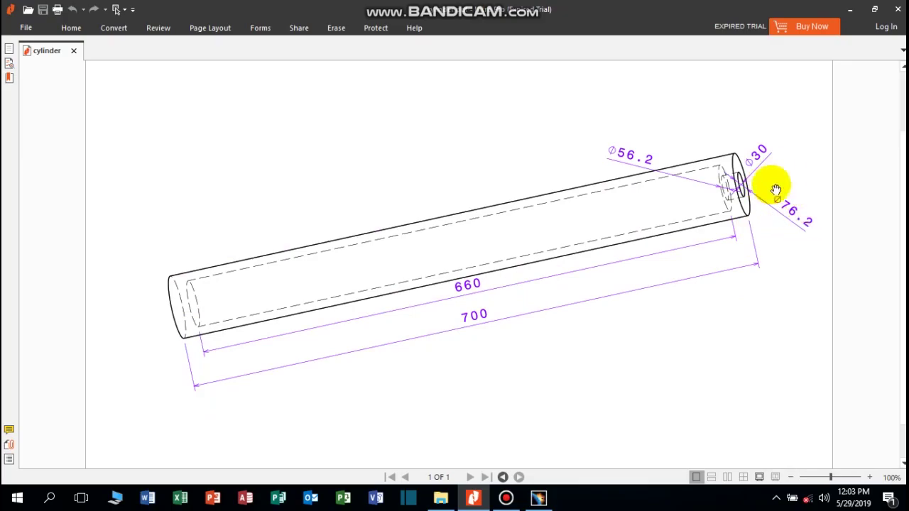
- Review the tube drawing in Foxit and switch back to the CATIA sketch
{"action": "left_click", "coordinate": [537, 501]}
- Draw an origin-centred circle, constrain it to 76.2 mm diameter, and exit the sketch
{"action": "left_click", "coordinate": [840, 305]}
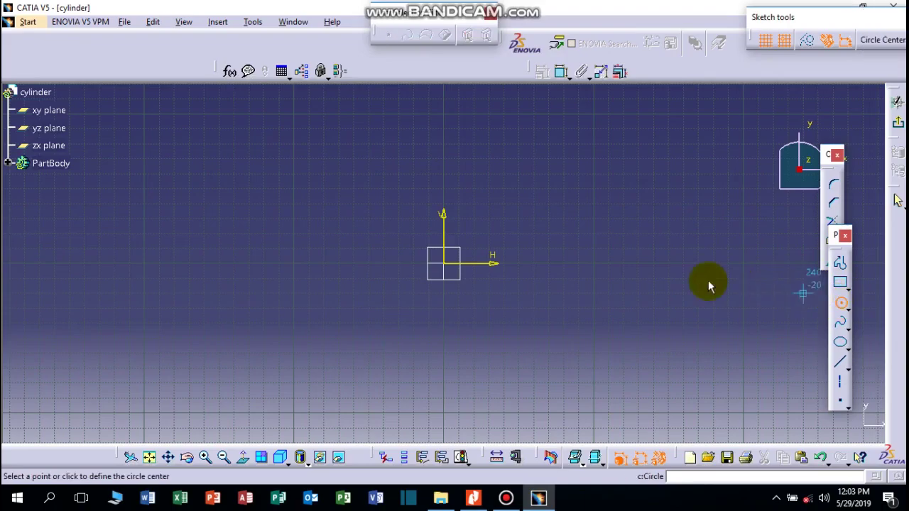
{"action": "left_click", "coordinate": [478, 189]}
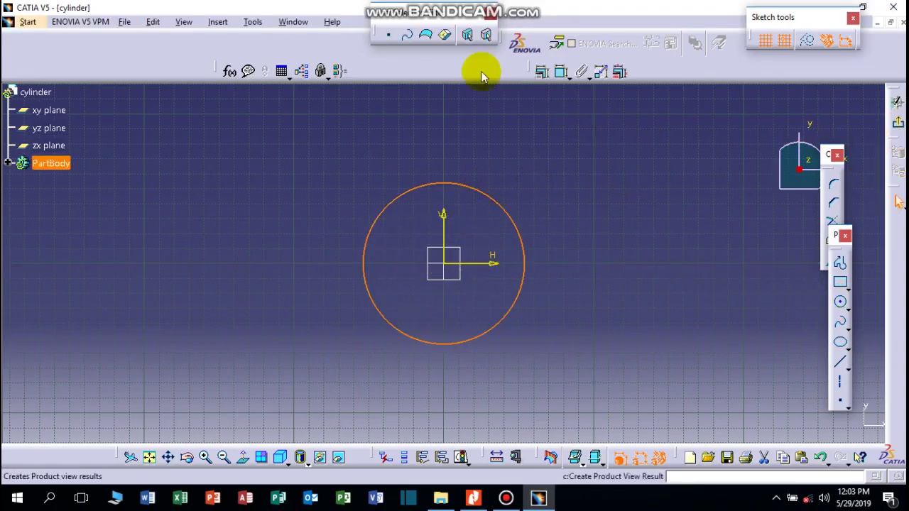
{"action": "left_click", "coordinate": [562, 74]}
{"action": "left_click", "coordinate": [580, 183]}
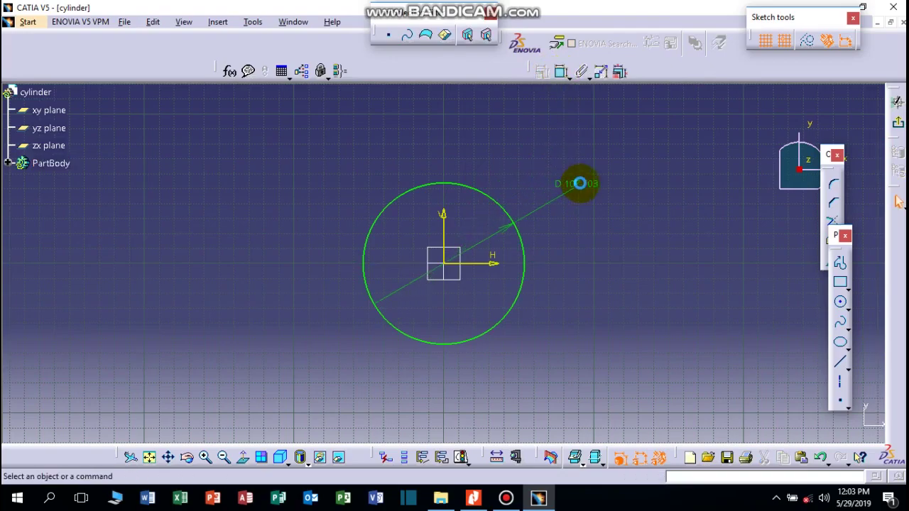
{"action": "double_click", "coordinate": [584, 182]}
{"action": "type", "text": "76.2"}
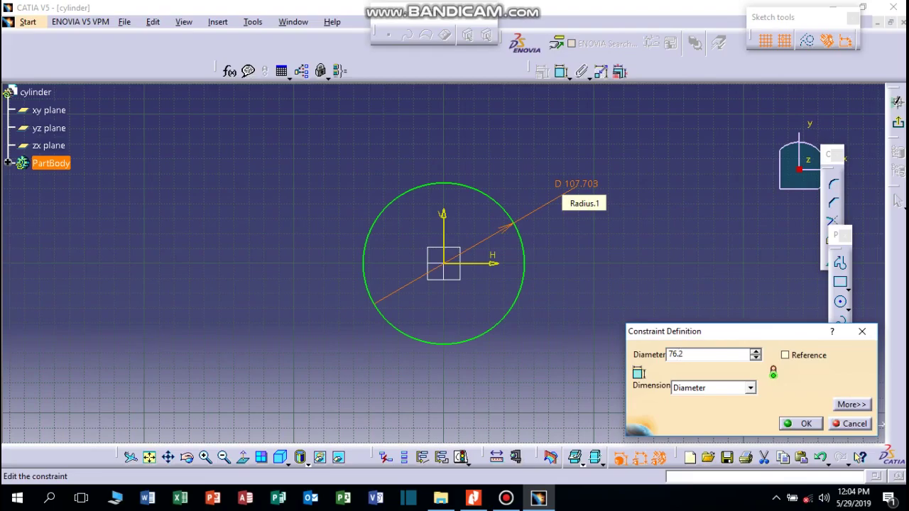
{"action": "key", "text": "Return"}
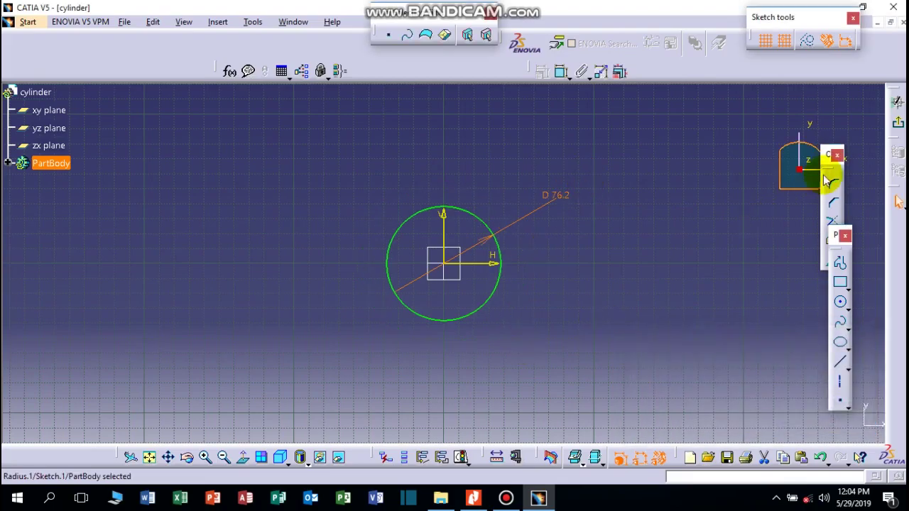
{"action": "left_click", "coordinate": [899, 126]}
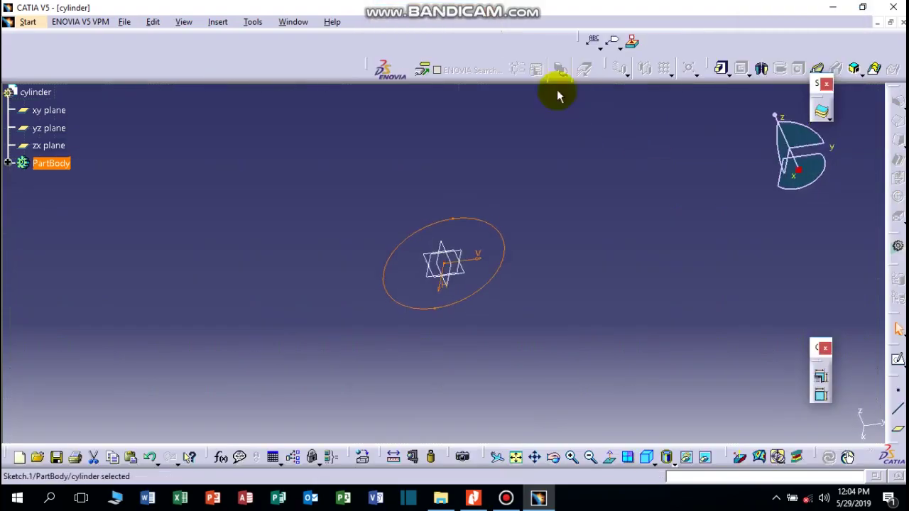
- Pad the 76.2 mm circle into the solid cylinder Pad.1 and zoom to view it
{"action": "left_click", "coordinate": [723, 68]}
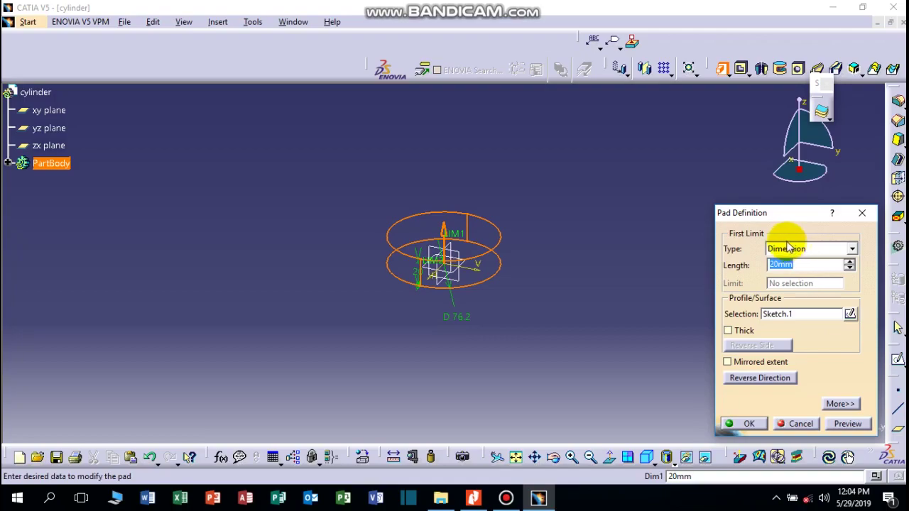
{"action": "key", "text": "Return"}
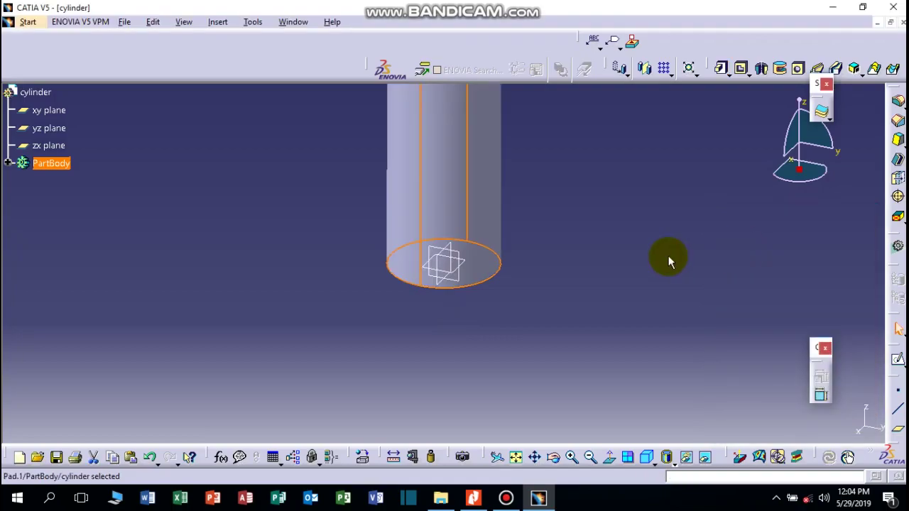
{"action": "mouse_move", "coordinate": [629, 199]}
{"action": "middle_mouse_down"}
{"action": "mouse_move", "coordinate": [553, 383]}
{"action": "mouse_move", "coordinate": [531, 134]}
{"action": "mouse_move", "coordinate": [593, 191]}
{"action": "mouse_move", "coordinate": [564, 351]}
{"action": "mouse_move", "coordinate": [523, 355]}
{"action": "middle_mouse_up"}
{"action": "middle_click", "coordinate": [533, 217]}
- Hide the three reference planes at the cylinder's base, then bring the drawing PDF forward
{"action": "middle_click_drag", "start_coordinate": [526, 251], "coordinate": [541, 283]}
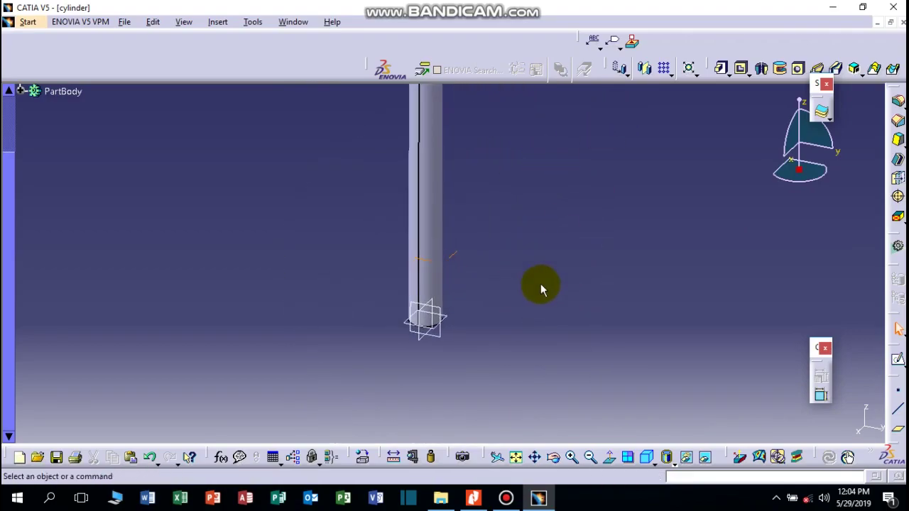
{"action": "right_click", "coordinate": [426, 338]}
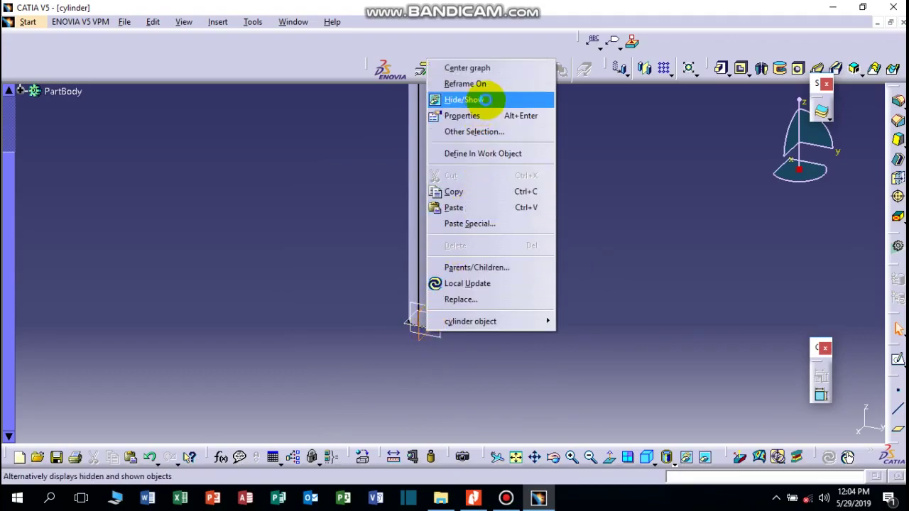
{"action": "left_click", "coordinate": [486, 100]}
{"action": "mouse_move", "coordinate": [533, 329]}
{"action": "middle_mouse_down"}
{"action": "mouse_move", "coordinate": [464, 320]}
{"action": "mouse_move", "coordinate": [533, 166]}
{"action": "middle_mouse_up"}
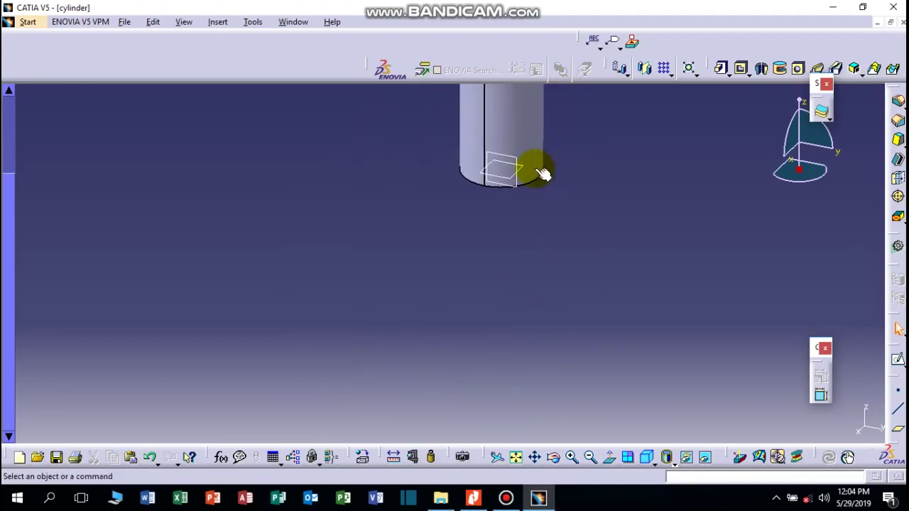
{"action": "right_click", "coordinate": [509, 163]}
{"action": "left_click", "coordinate": [519, 198]}
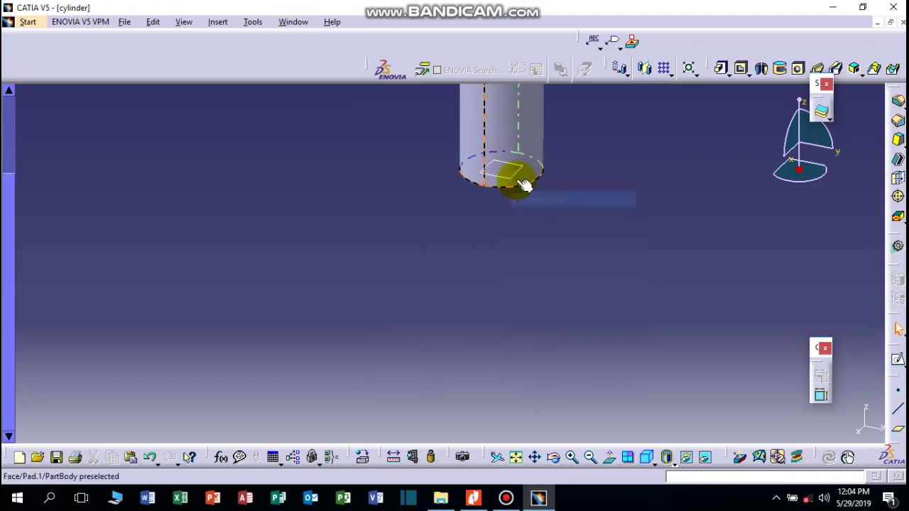
{"action": "right_click", "coordinate": [518, 173]}
{"action": "left_click", "coordinate": [572, 212]}
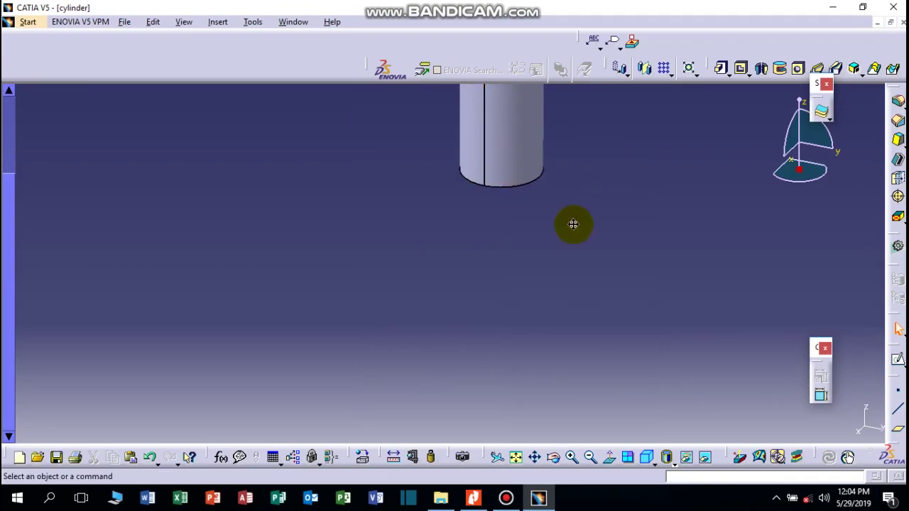
{"action": "mouse_move", "coordinate": [573, 223]}
{"action": "middle_mouse_down"}
{"action": "mouse_move", "coordinate": [584, 209]}
{"action": "mouse_move", "coordinate": [559, 167]}
{"action": "mouse_move", "coordinate": [561, 253]}
{"action": "mouse_move", "coordinate": [535, 308]}
{"action": "mouse_move", "coordinate": [542, 244]}
{"action": "mouse_move", "coordinate": [634, 237]}
{"action": "mouse_move", "coordinate": [641, 314]}
{"action": "middle_mouse_up"}
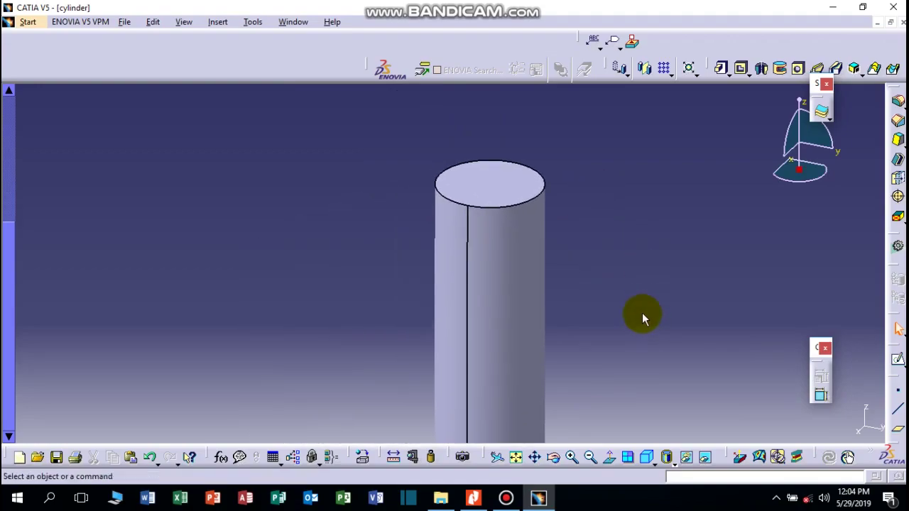
{"action": "left_click", "coordinate": [476, 497]}
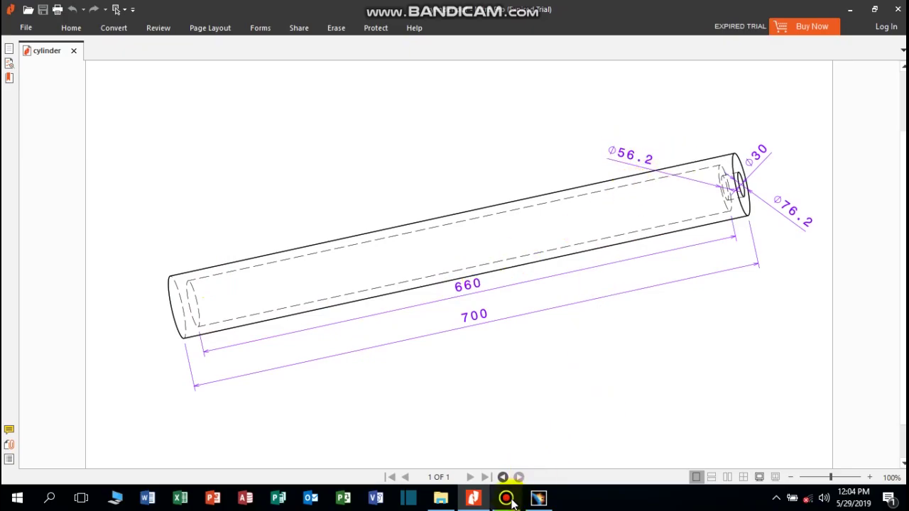
- Recheck the bore and hole dimensions on the drawing, then return to the CATIA model
{"action": "left_click", "coordinate": [537, 496]}
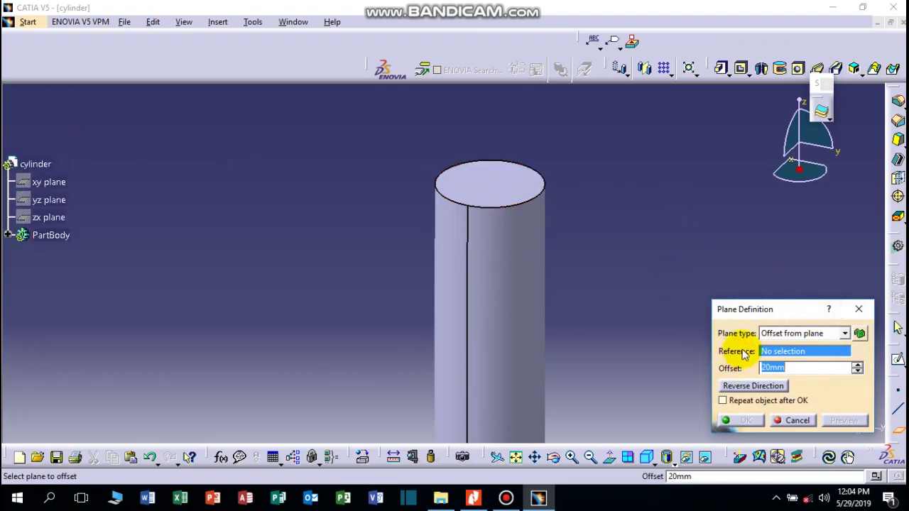
- Create a plane offset 20 mm from the cylinder's top face, flipped into the cylinder
{"action": "left_click", "coordinate": [490, 182]}
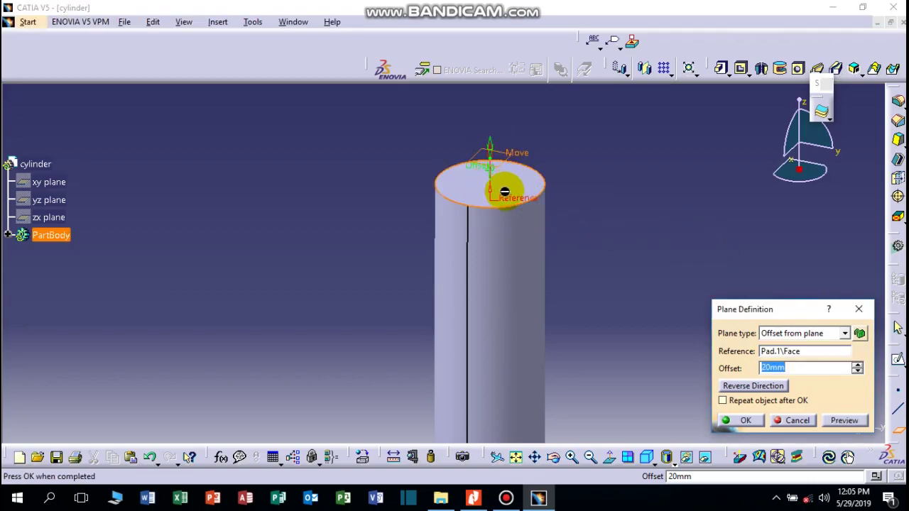
{"action": "mouse_move", "coordinate": [596, 266]}
{"action": "middle_mouse_down"}
{"action": "mouse_move", "coordinate": [632, 191]}
{"action": "mouse_move", "coordinate": [575, 318]}
{"action": "mouse_move", "coordinate": [490, 216]}
{"action": "middle_mouse_up"}
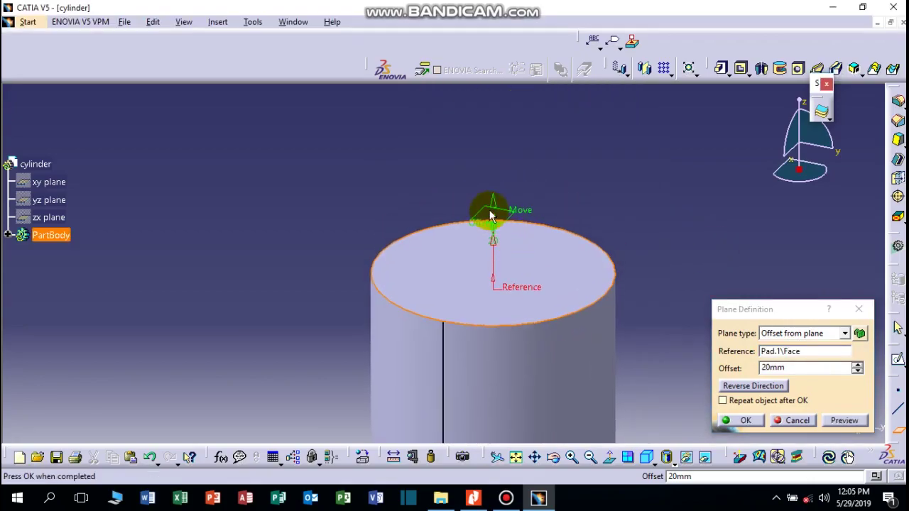
{"action": "double_click", "coordinate": [774, 367]}
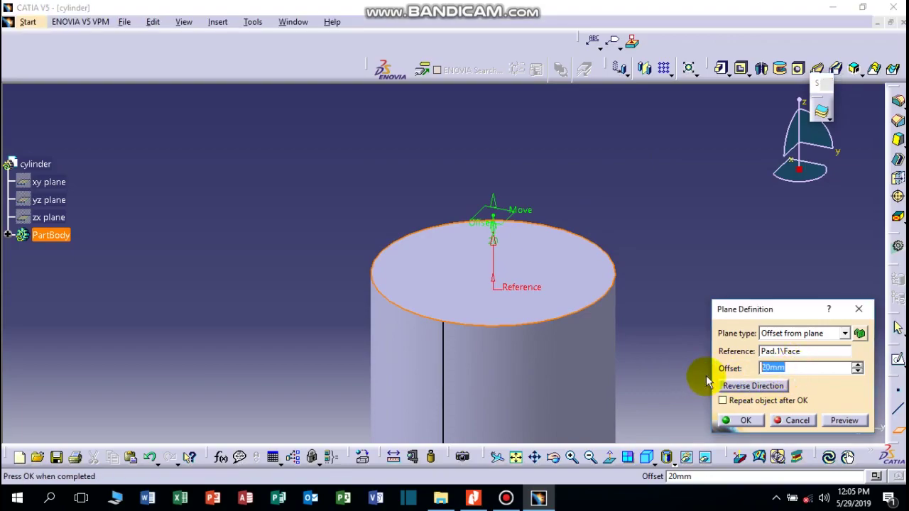
{"action": "middle_click_drag", "start_coordinate": [602, 357], "coordinate": [612, 381], "text": "ctrl"}
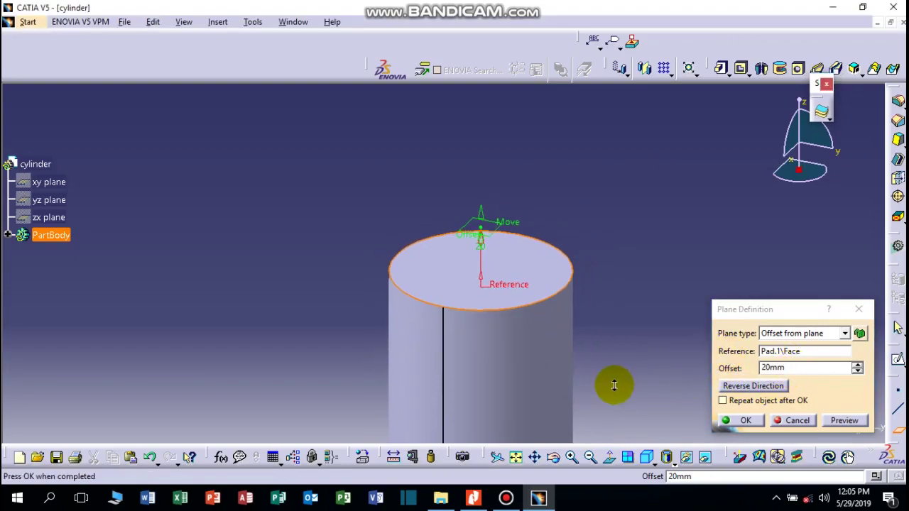
{"action": "left_click", "coordinate": [773, 390]}
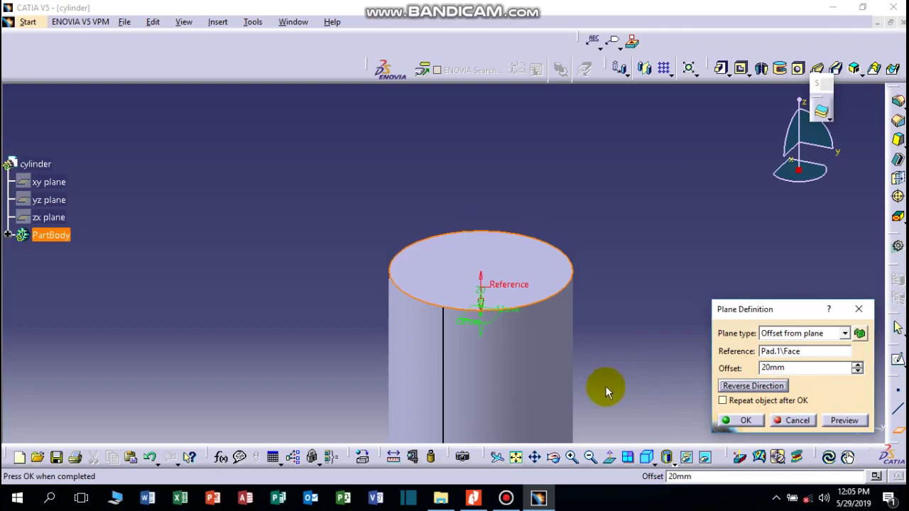
{"action": "left_click_drag", "start_coordinate": [555, 461], "coordinate": [453, 233]}
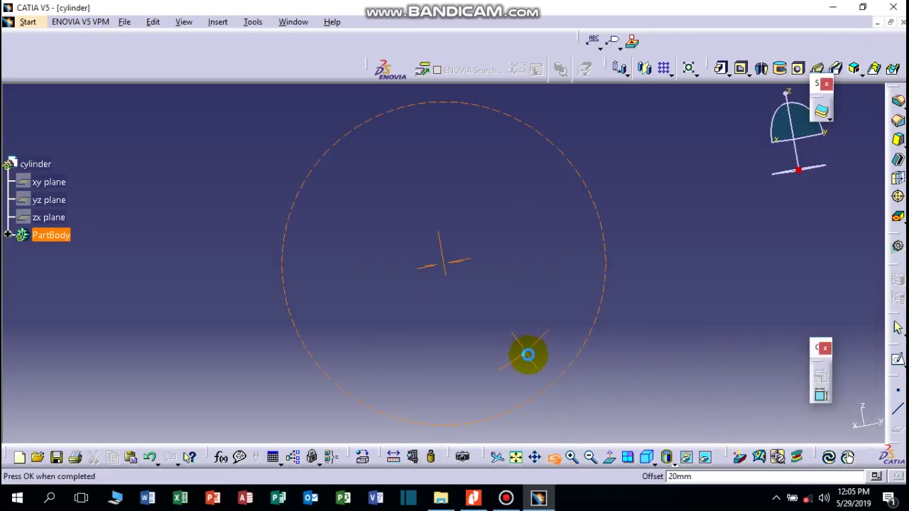
{"action": "mouse_move", "coordinate": [452, 233]}
{"action": "middle_mouse_down", "text": "ctrl"}
{"action": "mouse_move", "coordinate": [601, 395]}
{"action": "mouse_move", "coordinate": [527, 324]}
{"action": "mouse_move", "coordinate": [560, 304]}
{"action": "mouse_move", "coordinate": [467, 230]}
{"action": "mouse_move", "coordinate": [422, 290]}
{"action": "middle_mouse_up", "text": "ctrl"}
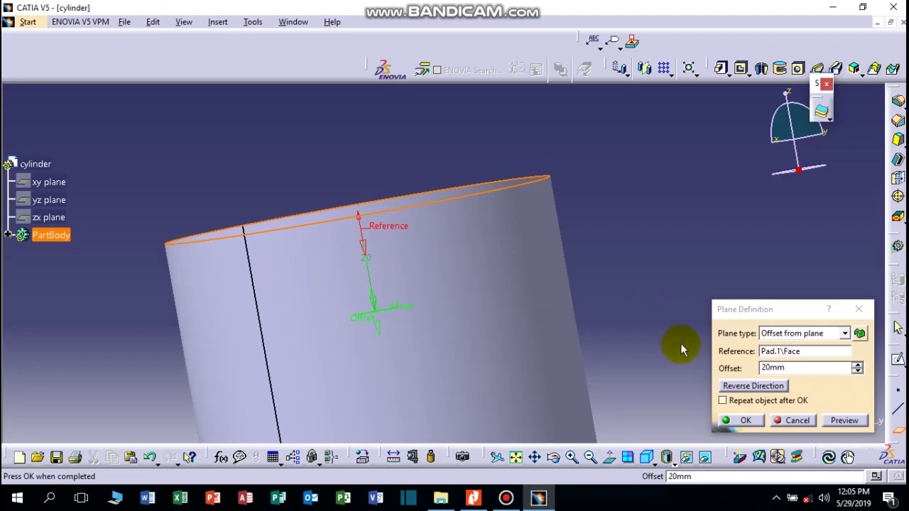
{"action": "left_click", "coordinate": [748, 422]}
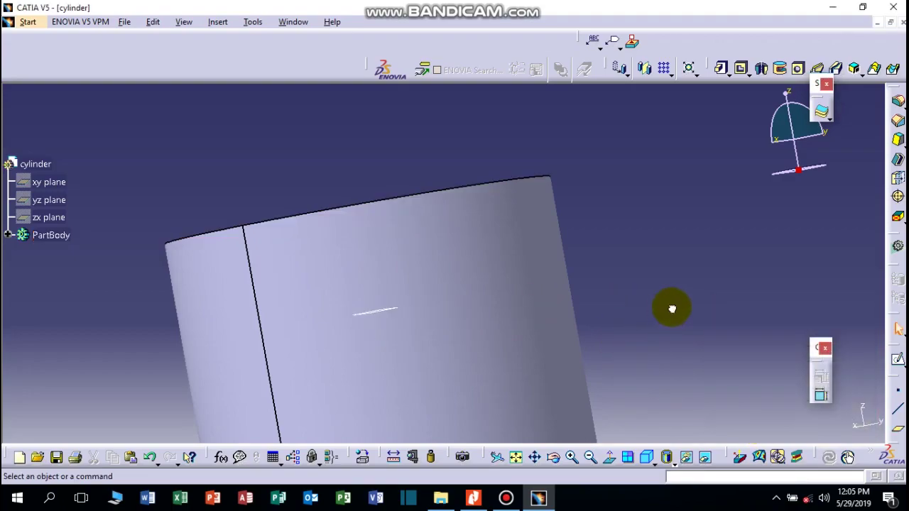
- Start a sketch on the offset plane and view it face-on
{"action": "left_click", "coordinate": [556, 460]}
{"action": "left_click_drag", "start_coordinate": [442, 305], "coordinate": [471, 349]}
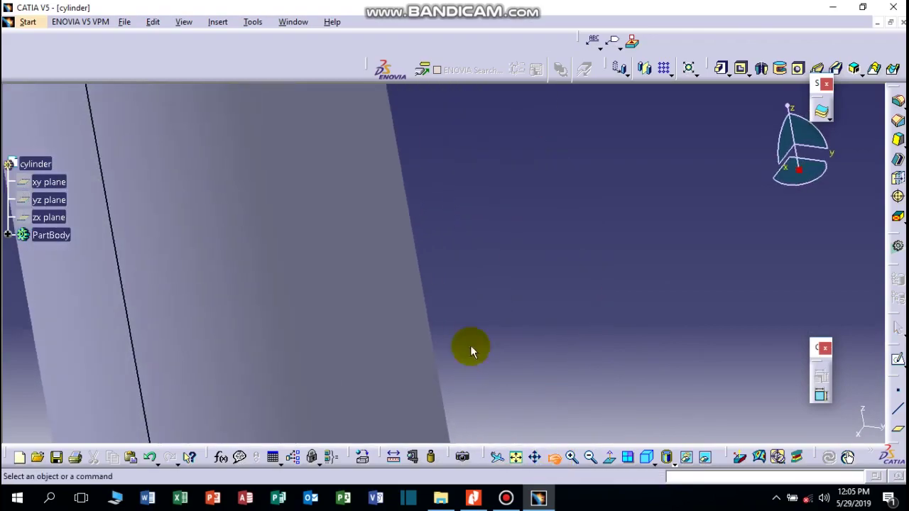
{"action": "mouse_move", "coordinate": [557, 488]}
{"action": "left_mouse_down"}
{"action": "mouse_move", "coordinate": [558, 402]}
{"action": "mouse_move", "coordinate": [503, 355]}
{"action": "left_mouse_up"}
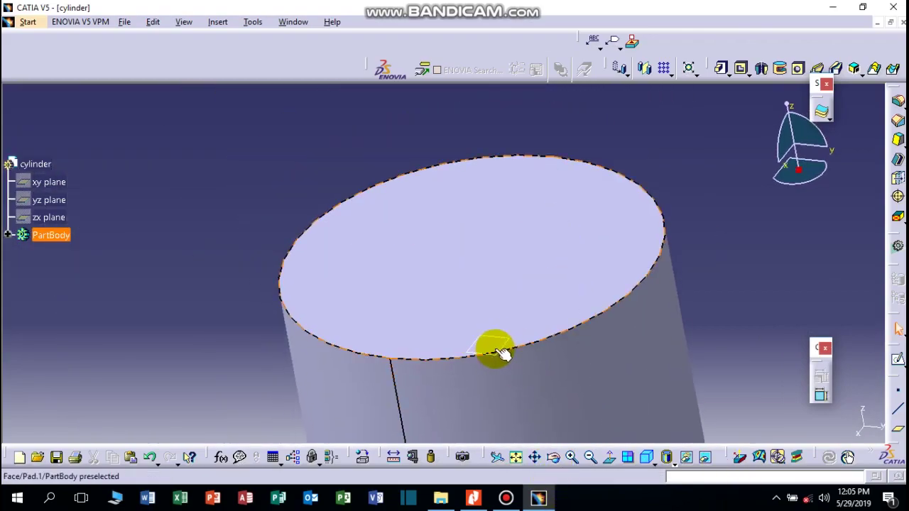
{"action": "left_click", "coordinate": [501, 335]}
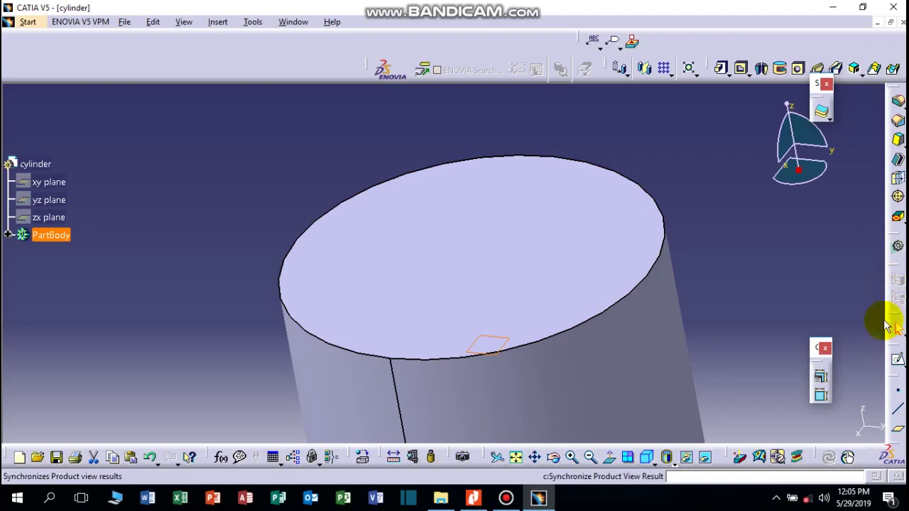
{"action": "left_click", "coordinate": [899, 363]}
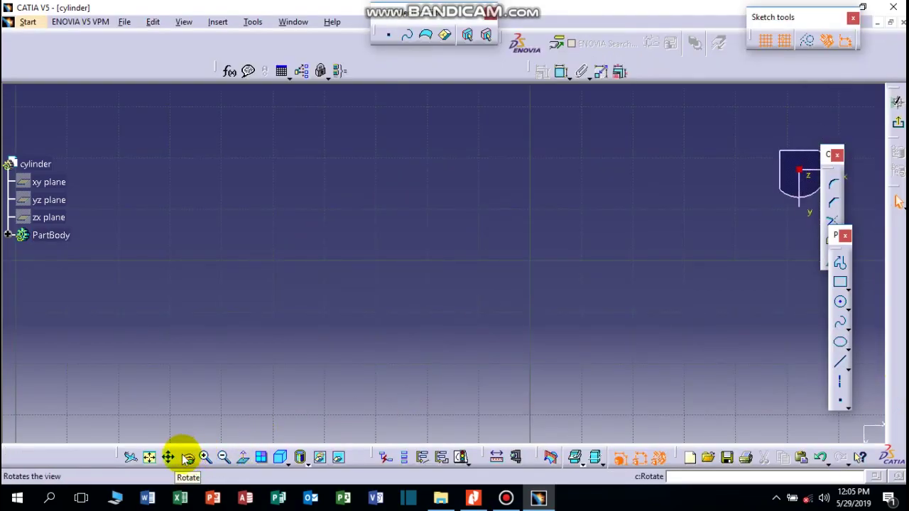
{"action": "left_click", "coordinate": [149, 458]}
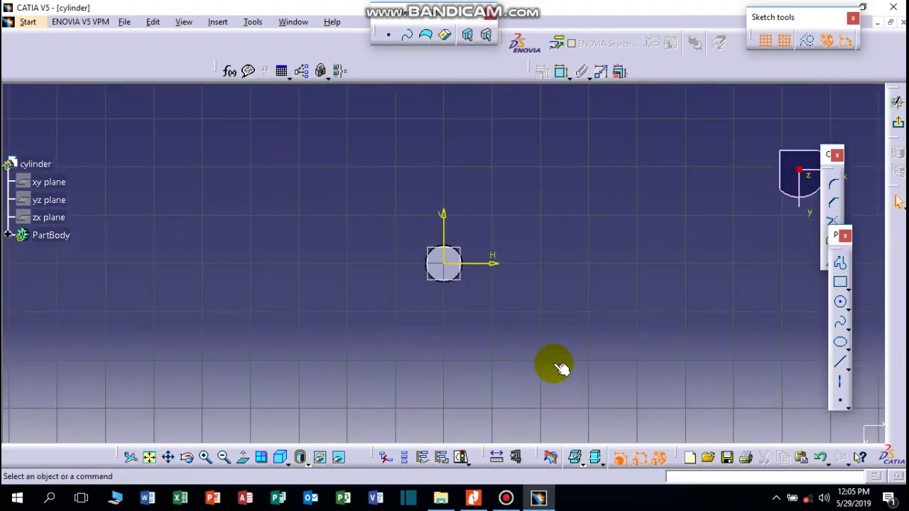
{"action": "middle_click_drag", "start_coordinate": [561, 368], "coordinate": [671, 221]}
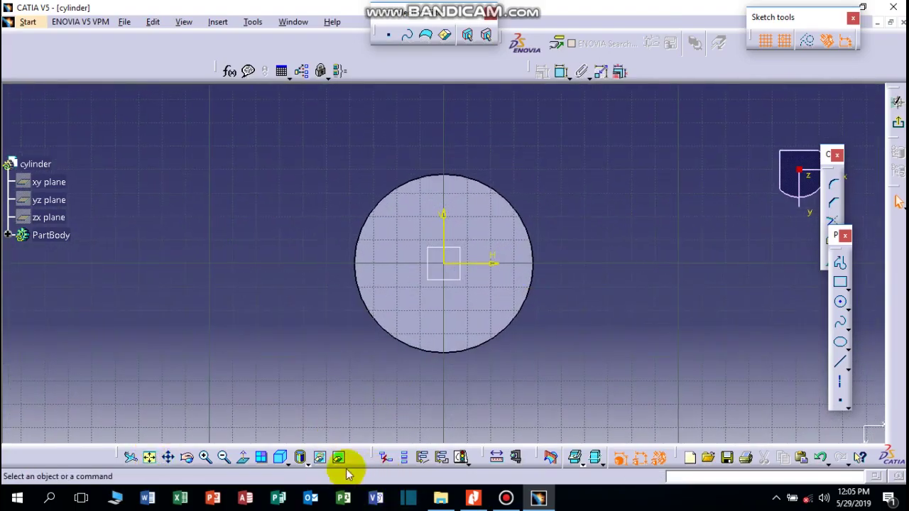
{"action": "left_click", "coordinate": [242, 457]}
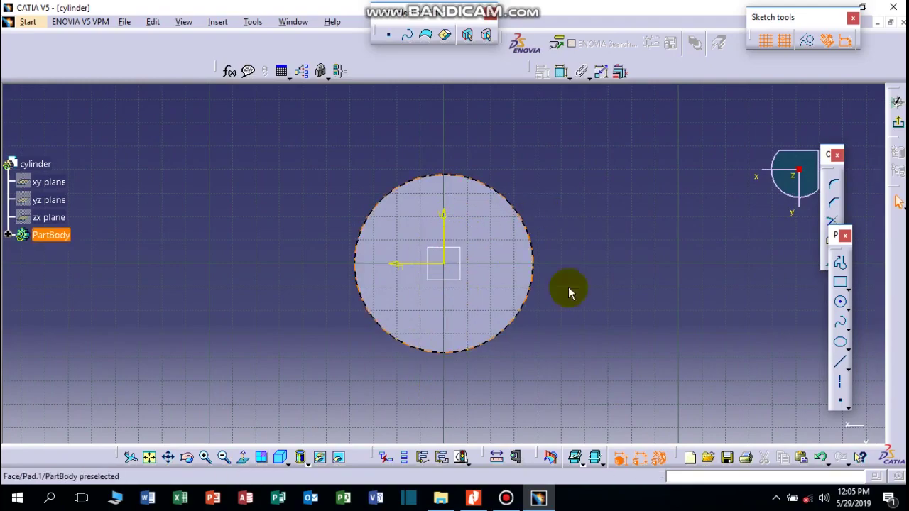
- Draw an origin-centred circle constrained to 56.2 mm diameter and exit the sketch
{"action": "left_click", "coordinate": [840, 302]}
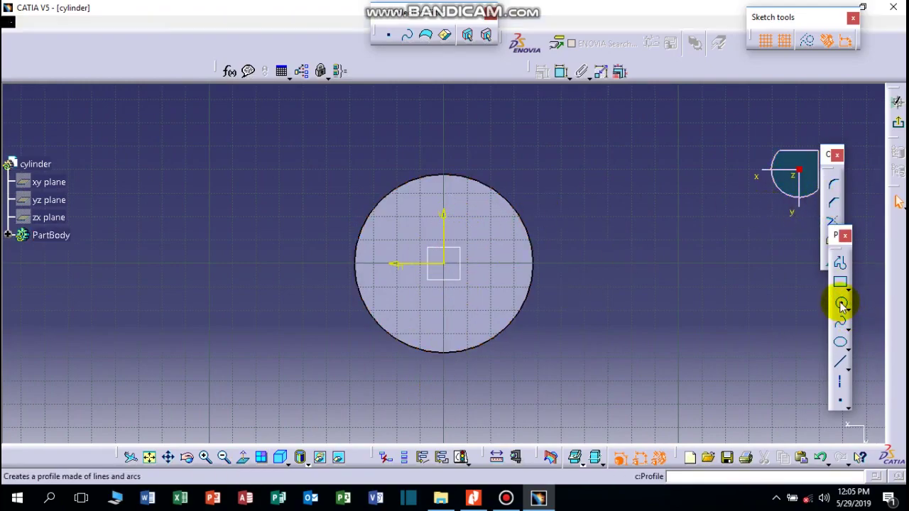
{"action": "left_click", "coordinate": [447, 266]}
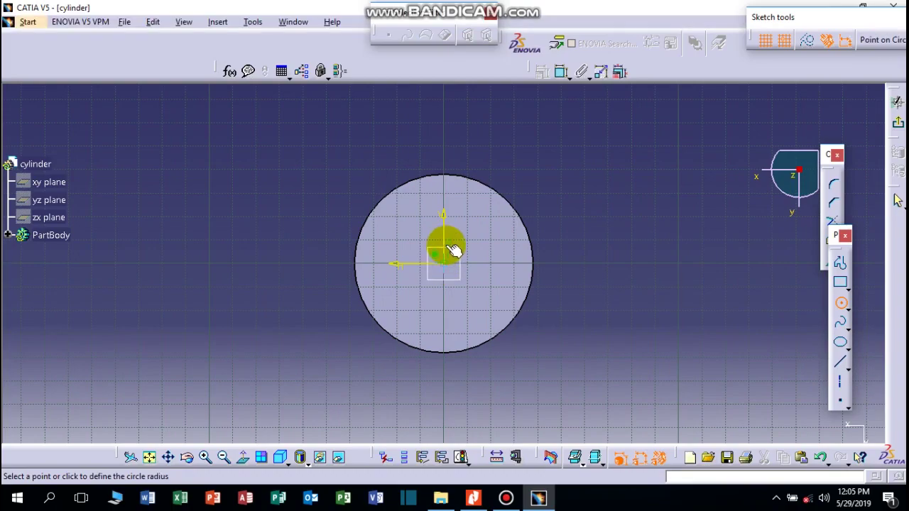
{"action": "left_click", "coordinate": [465, 208]}
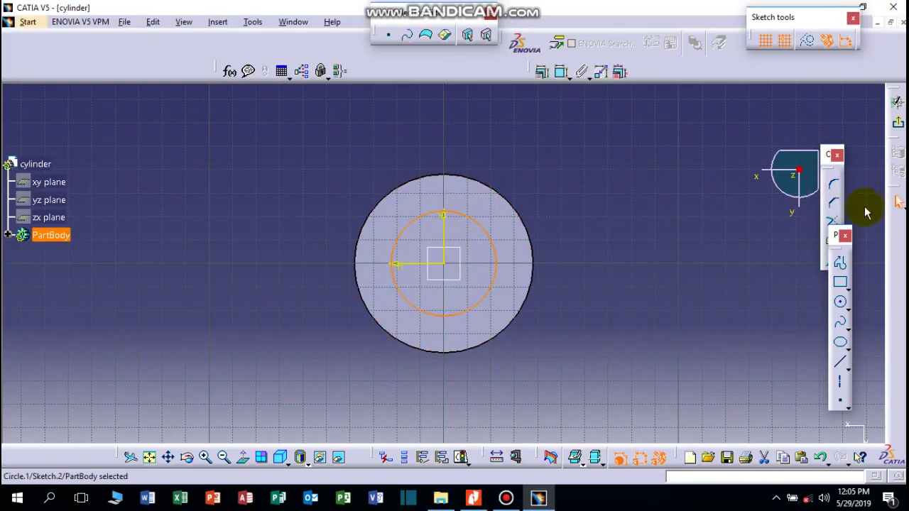
{"action": "left_click", "coordinate": [565, 77]}
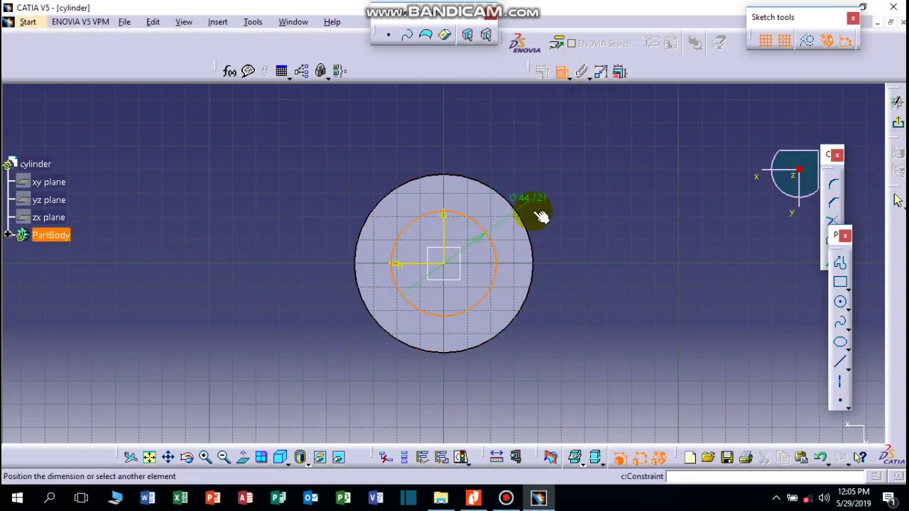
{"action": "left_click", "coordinate": [586, 197]}
{"action": "double_click", "coordinate": [591, 195]}
{"action": "type", "text": "56.2"}
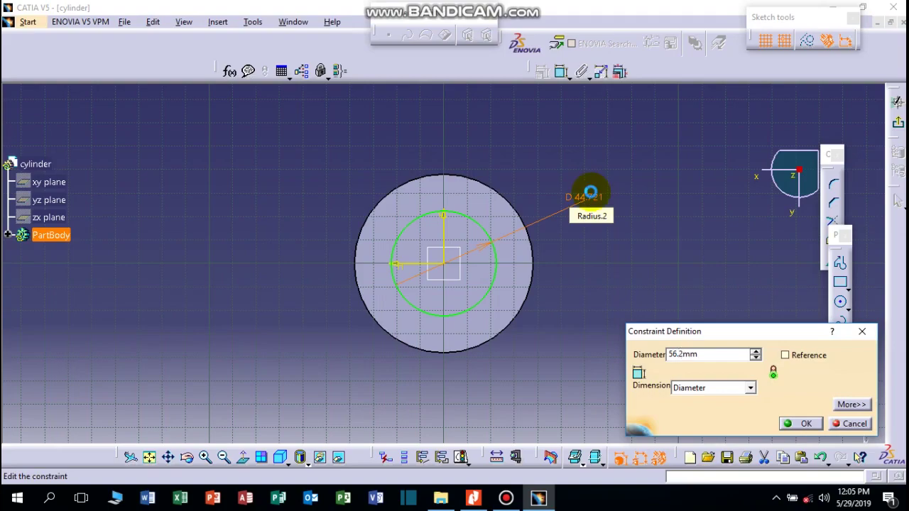
{"action": "key", "text": "Return"}
{"action": "left_click", "coordinate": [700, 304]}
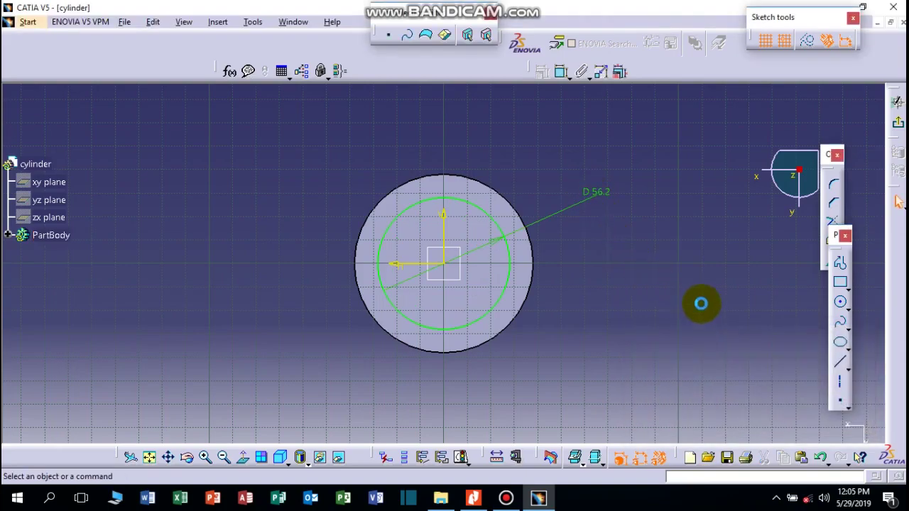
{"action": "left_click", "coordinate": [898, 126]}
- Pocket the 56.2 mm circle 660 mm deep, reversed down into the cylinder
{"action": "middle_click_drag", "start_coordinate": [695, 209], "coordinate": [567, 262]}
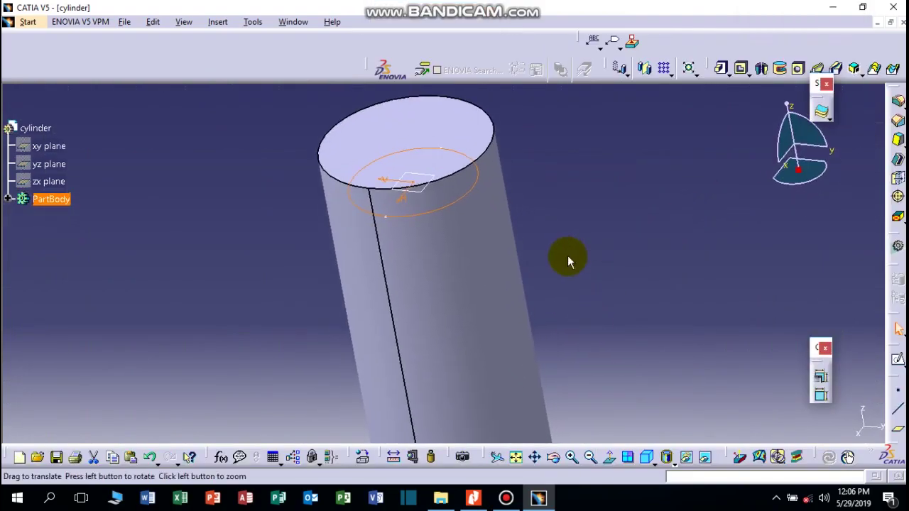
{"action": "middle_click_drag", "start_coordinate": [521, 391], "coordinate": [467, 289]}
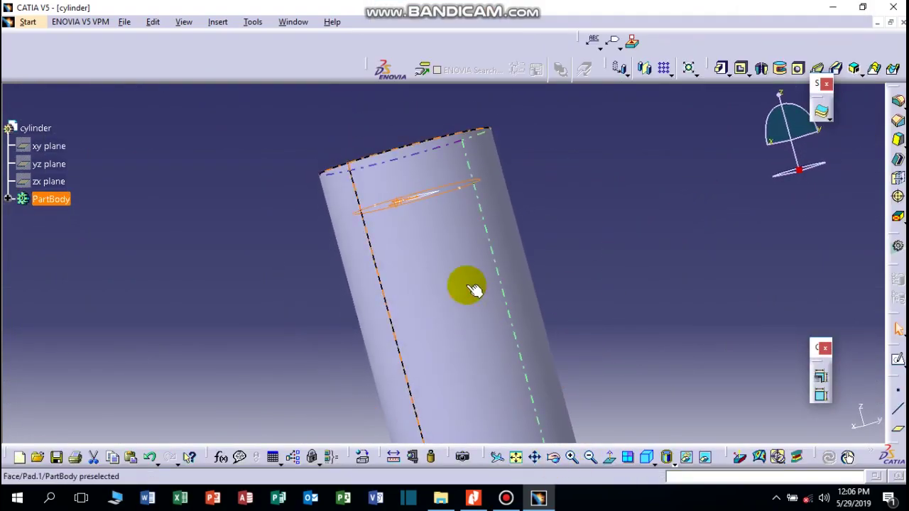
{"action": "left_click", "coordinate": [557, 460]}
{"action": "left_click_drag", "start_coordinate": [472, 289], "coordinate": [487, 339]}
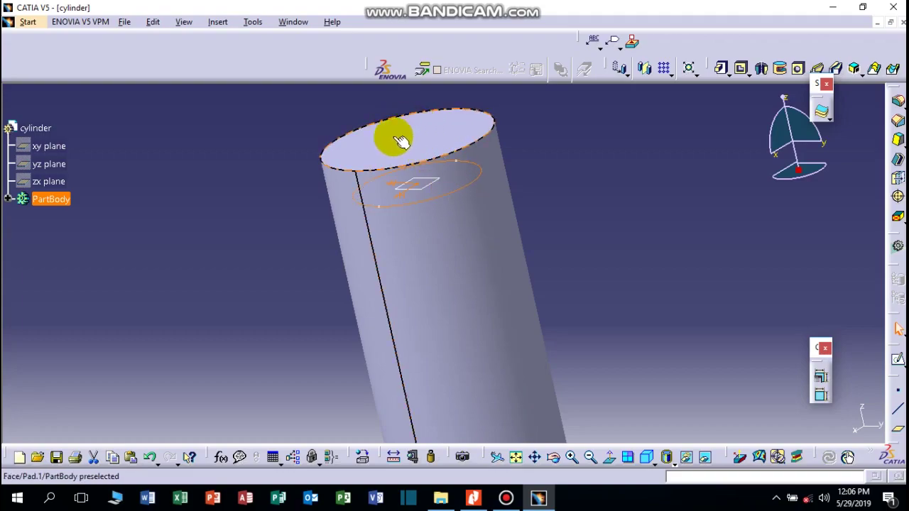
{"action": "left_click", "coordinate": [721, 67]}
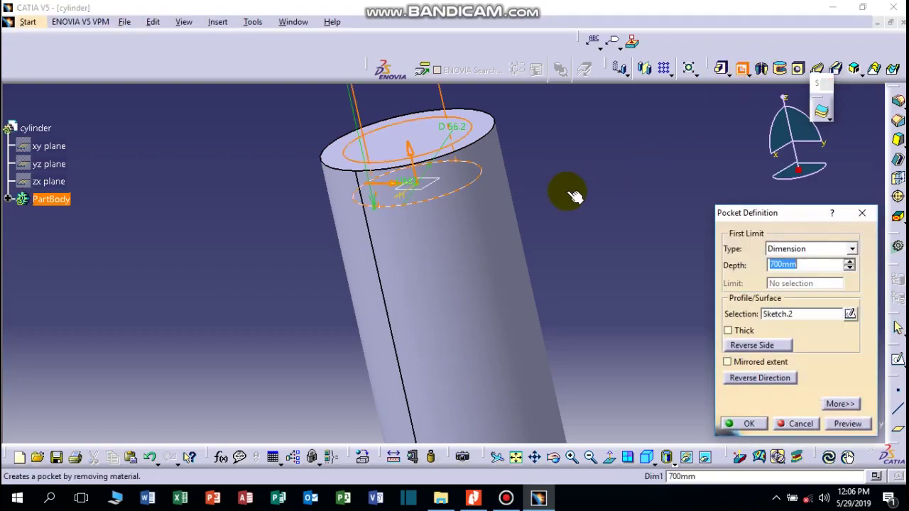
{"action": "mouse_move", "coordinate": [582, 207]}
{"action": "middle_mouse_down"}
{"action": "mouse_move", "coordinate": [573, 367]}
{"action": "mouse_move", "coordinate": [567, 282]}
{"action": "mouse_move", "coordinate": [419, 210]}
{"action": "middle_mouse_up"}
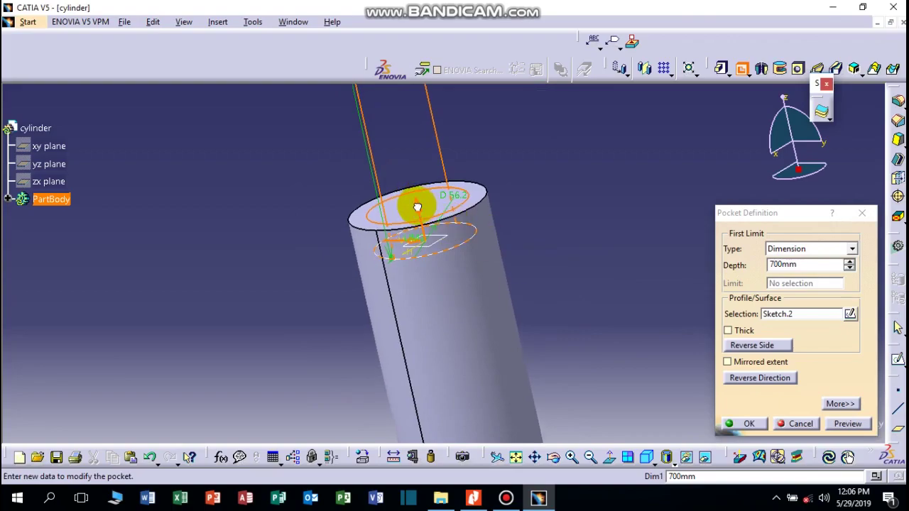
{"action": "left_click", "coordinate": [417, 207]}
{"action": "mouse_move", "coordinate": [527, 304]}
{"action": "middle_mouse_down"}
{"action": "mouse_move", "coordinate": [513, 238]}
{"action": "mouse_move", "coordinate": [544, 361]}
{"action": "mouse_move", "coordinate": [475, 240]}
{"action": "middle_mouse_up"}
{"action": "double_click", "coordinate": [804, 264]}
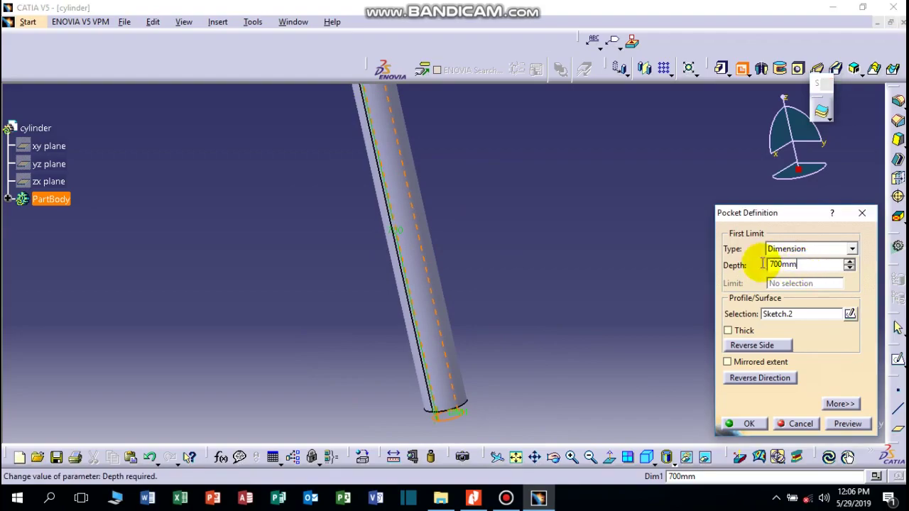
{"action": "type", "text": "660"}
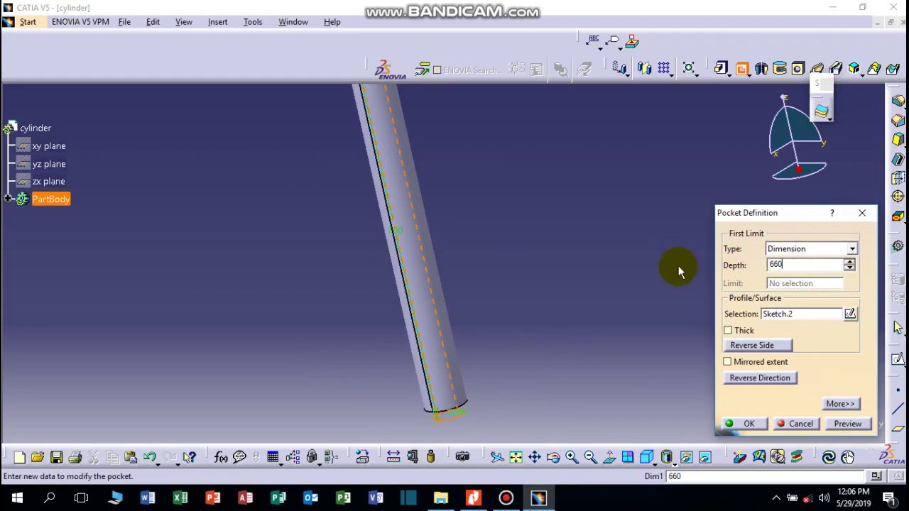
{"action": "left_click", "coordinate": [746, 423]}
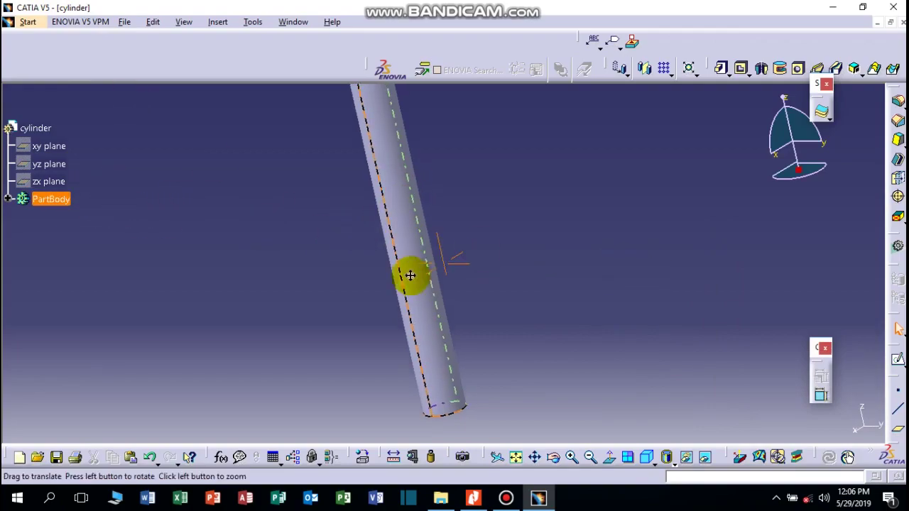
{"action": "mouse_move", "coordinate": [406, 273]}
{"action": "middle_mouse_down"}
{"action": "mouse_move", "coordinate": [477, 199]}
{"action": "mouse_move", "coordinate": [513, 297]}
{"action": "mouse_move", "coordinate": [608, 159]}
{"action": "mouse_move", "coordinate": [270, 304]}
{"action": "middle_mouse_up"}
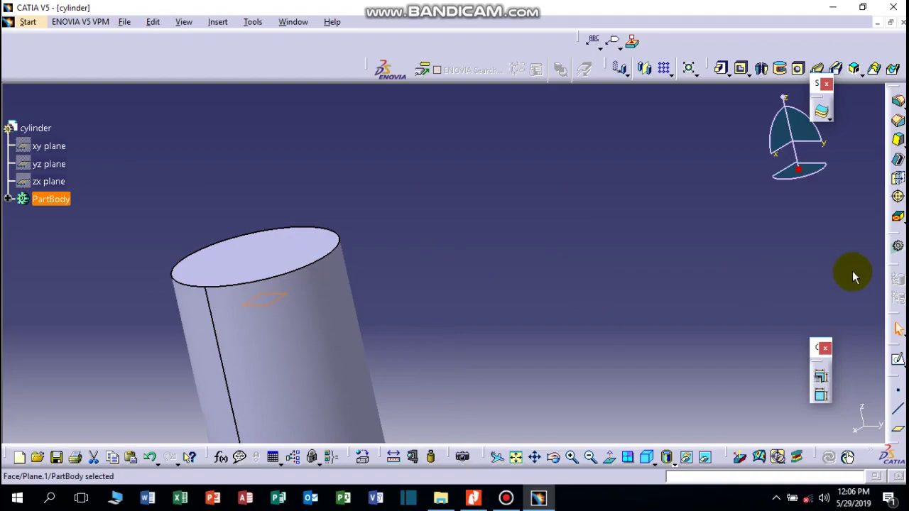
- Draw an origin-centred circle in a new sketch on the cylinder's top plane, then bring up the PDF
{"action": "left_click", "coordinate": [898, 362]}
{"action": "left_click", "coordinate": [259, 250]}
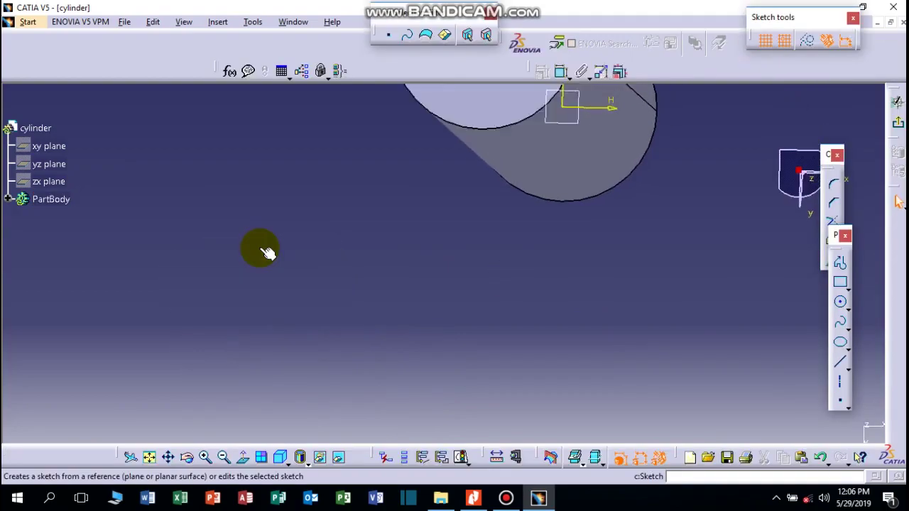
{"action": "mouse_move", "coordinate": [615, 206]}
{"action": "middle_mouse_down"}
{"action": "mouse_move", "coordinate": [572, 348]}
{"action": "mouse_move", "coordinate": [634, 280]}
{"action": "mouse_move", "coordinate": [835, 186]}
{"action": "middle_mouse_up"}
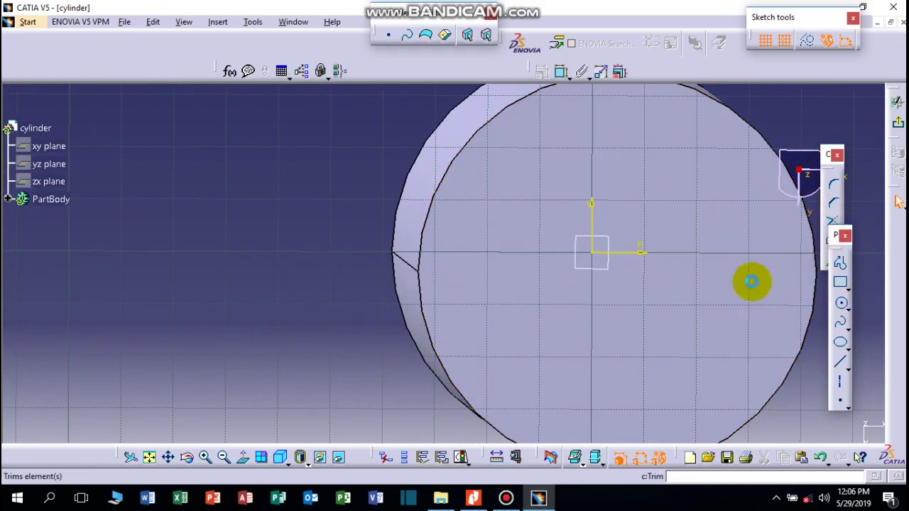
{"action": "left_click", "coordinate": [591, 251]}
{"action": "left_click", "coordinate": [602, 201]}
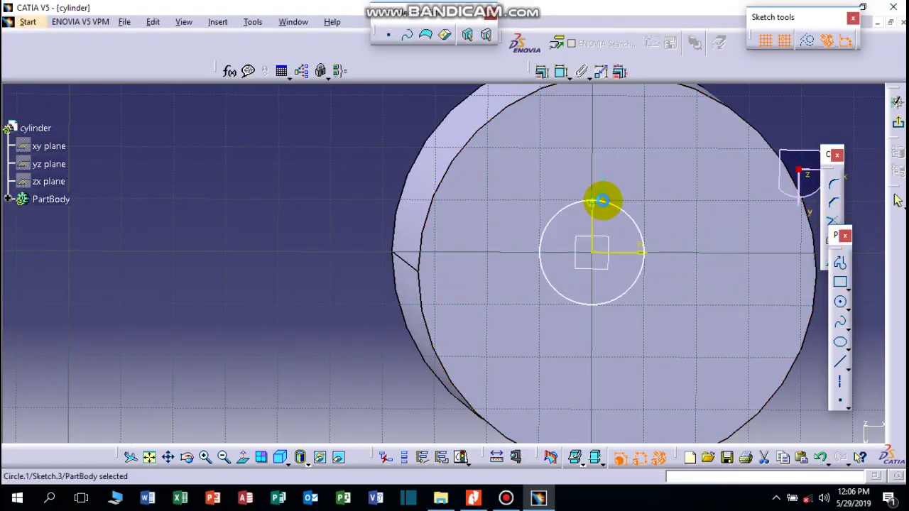
{"action": "left_click", "coordinate": [245, 458]}
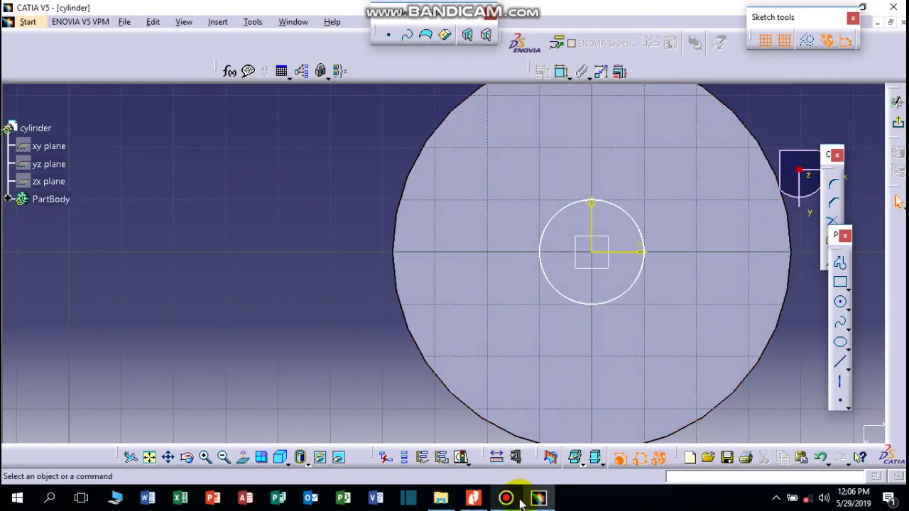
{"action": "left_click", "coordinate": [473, 497]}
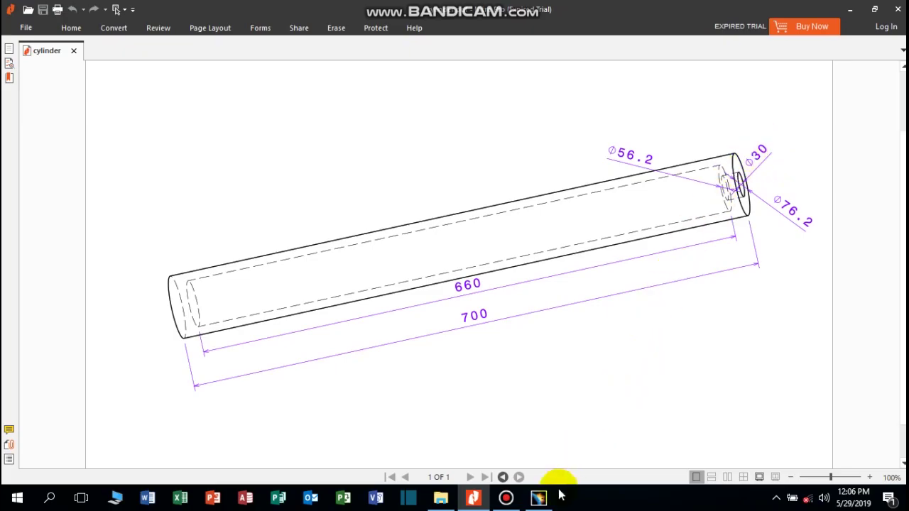
- Check the drawing's 660, 700 and Ø30 dimensions, then return to CATIA
{"action": "left_click", "coordinate": [538, 497]}
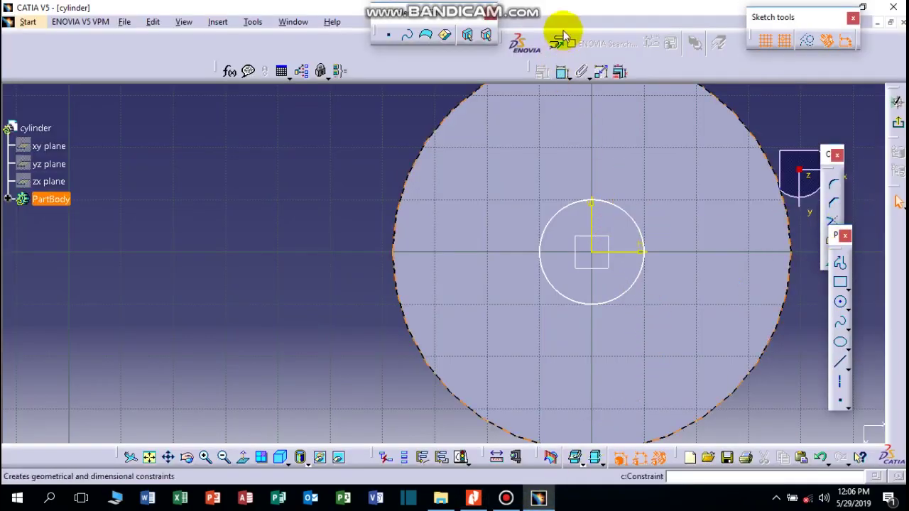
- Constrain the sketch circle to a 30 mm diameter, exit, then reopen the sketch for editing
{"action": "left_click", "coordinate": [560, 74]}
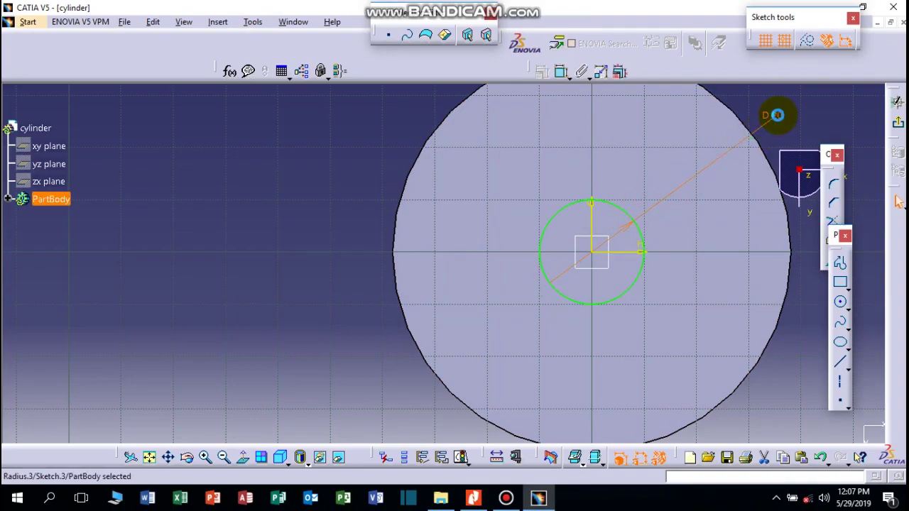
{"action": "double_click", "coordinate": [777, 115]}
{"action": "type", "text": "30"}
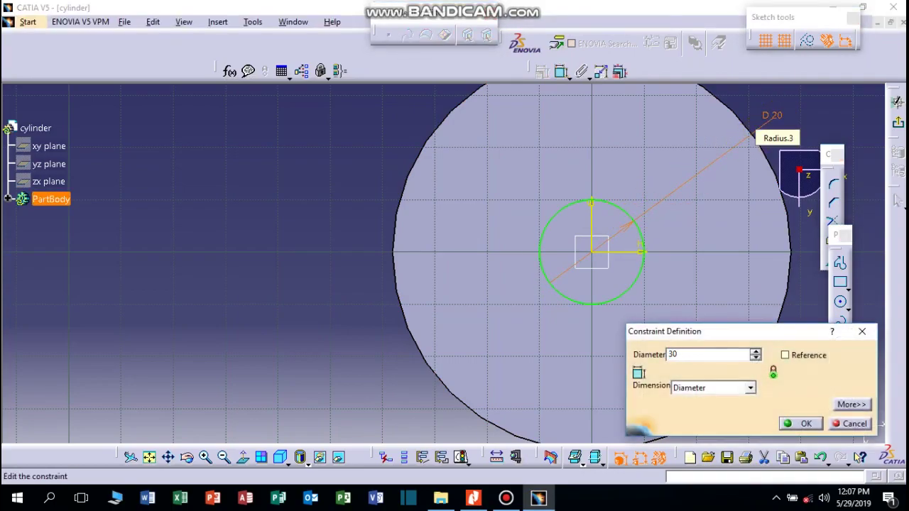
{"action": "key", "text": "Return"}
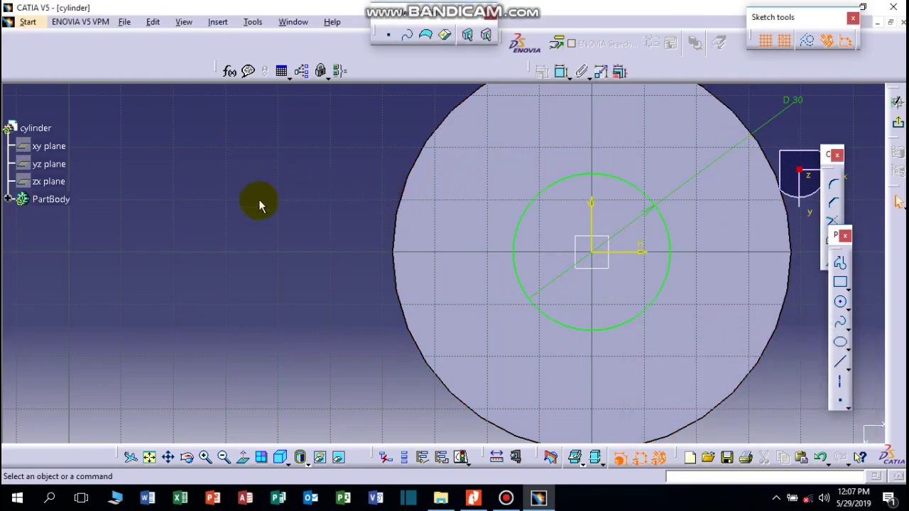
{"action": "left_click", "coordinate": [897, 125]}
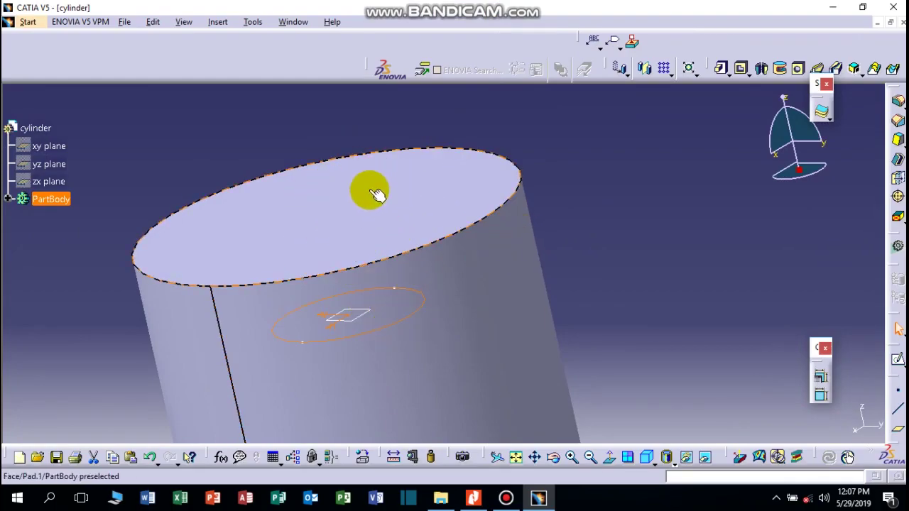
{"action": "double_click", "coordinate": [418, 312]}
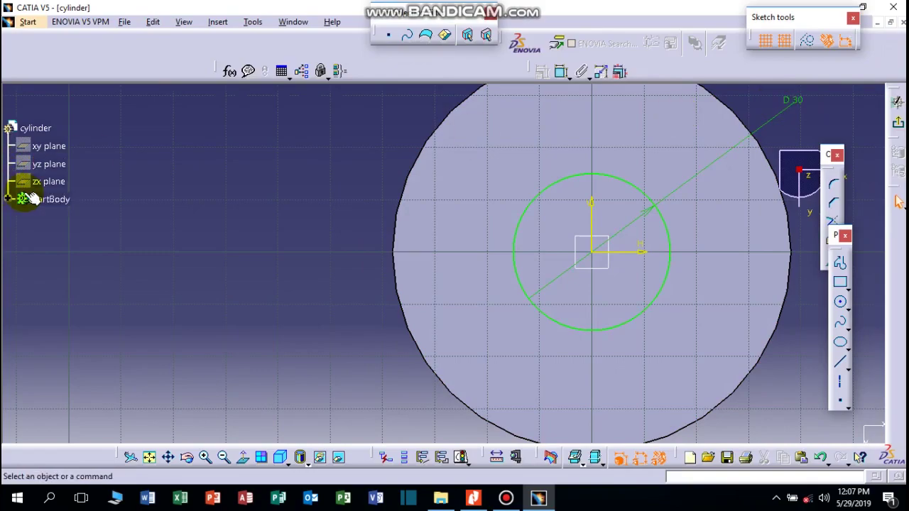
- Expand Sketch.3 in the PartBody tree and delete its 30 mm circle
{"action": "left_click", "coordinate": [6, 201]}
{"action": "left_click", "coordinate": [6, 201]}
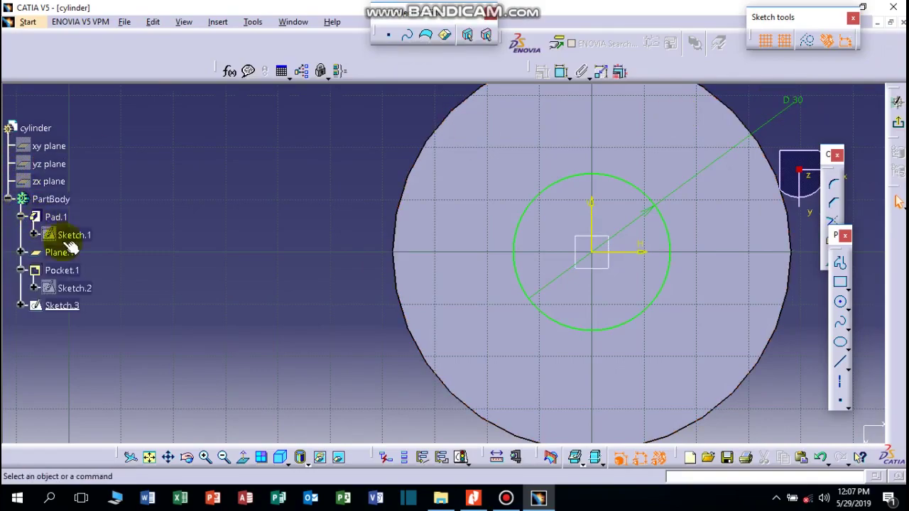
{"action": "left_click", "coordinate": [62, 310]}
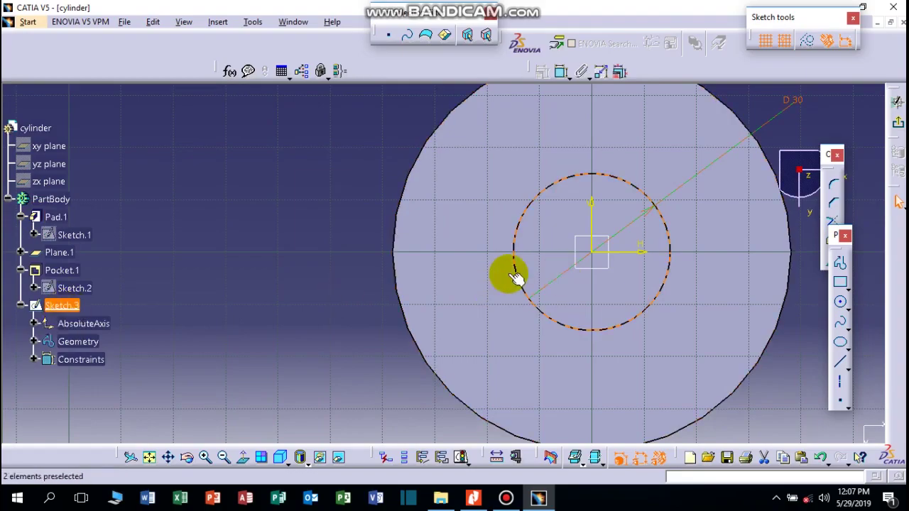
{"action": "left_click", "coordinate": [64, 304]}
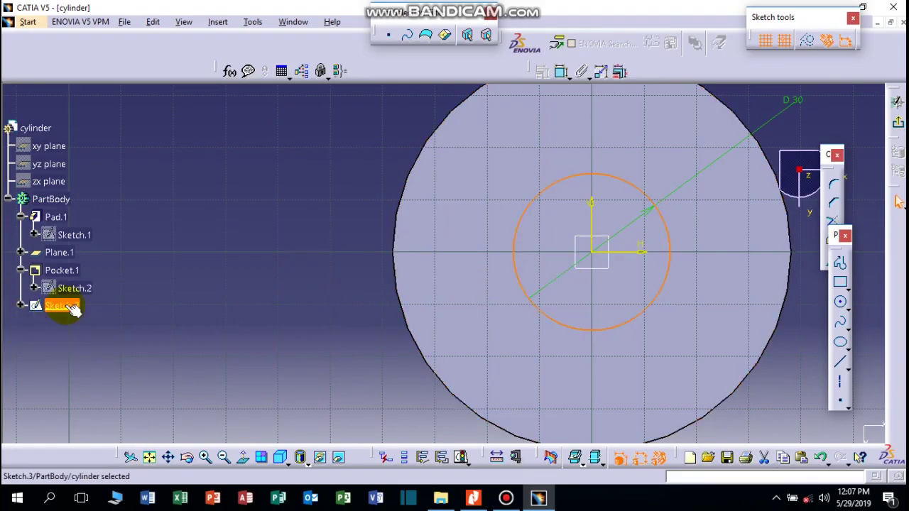
{"action": "left_click", "coordinate": [64, 305]}
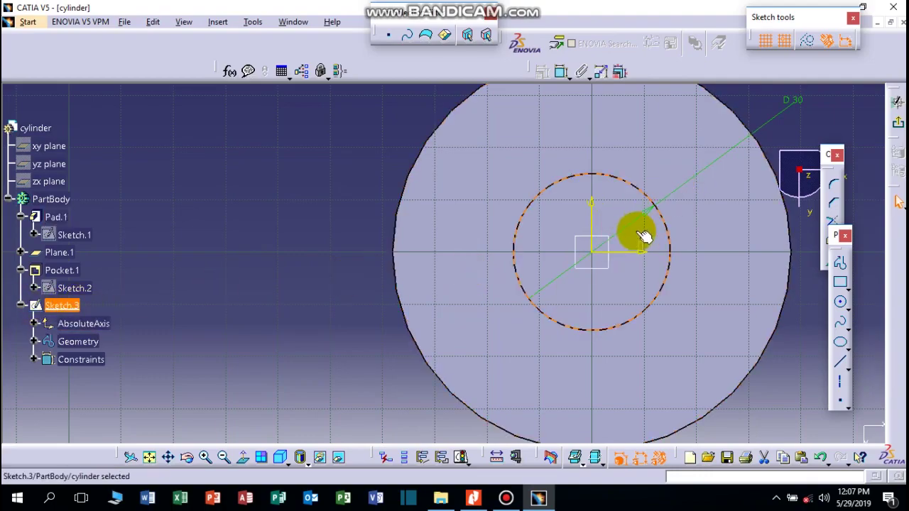
{"action": "right_click", "coordinate": [668, 229]}
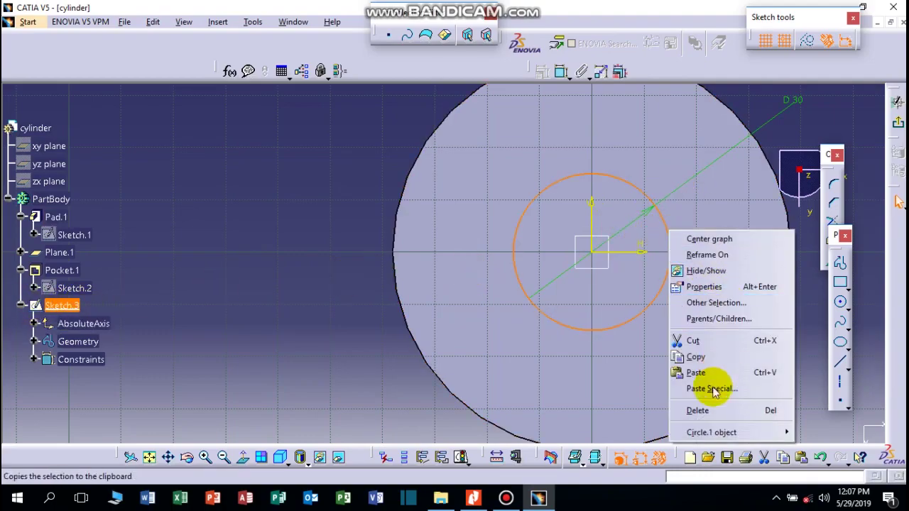
{"action": "left_click", "coordinate": [756, 410]}
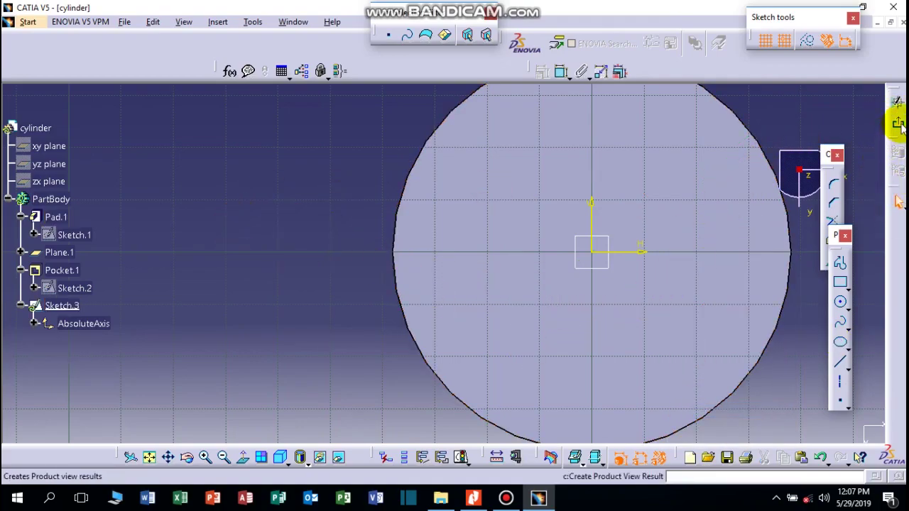
- Draw an origin-centred circle in a new sketch on the cylinder's top face
{"action": "left_click", "coordinate": [841, 147]}
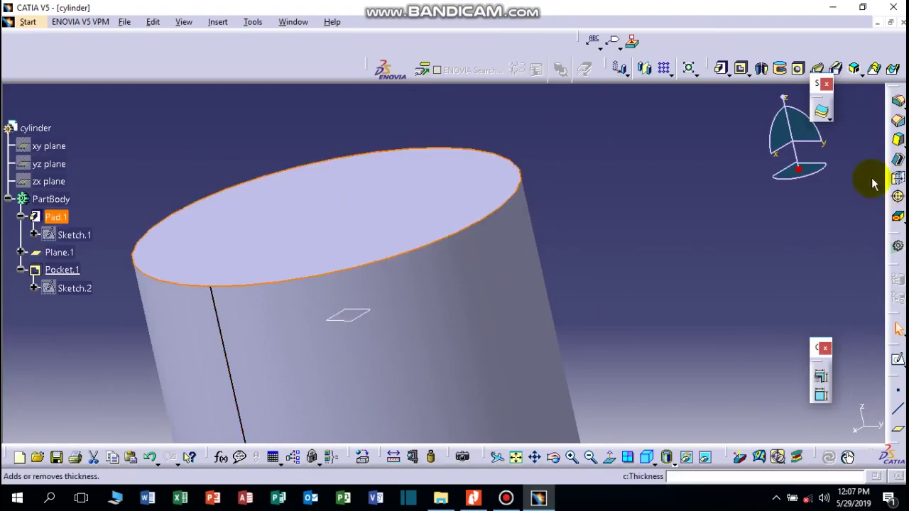
{"action": "left_click", "coordinate": [898, 361]}
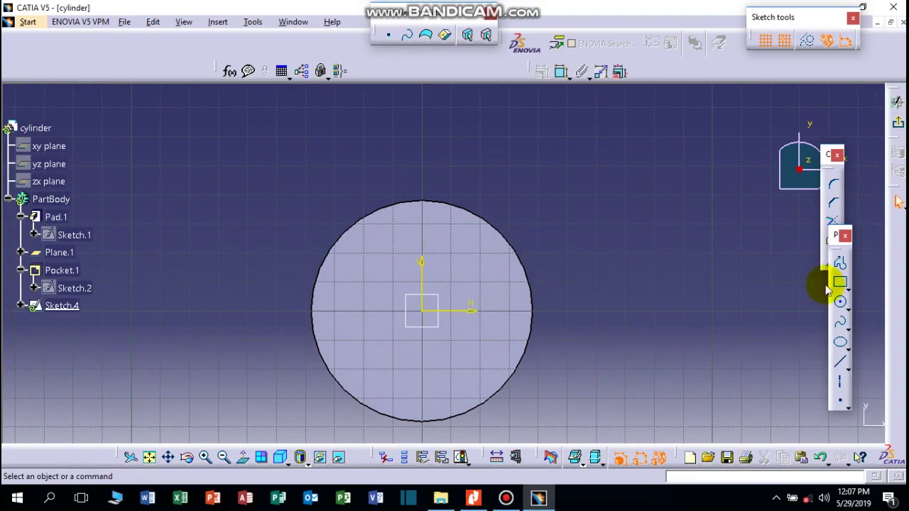
{"action": "left_click", "coordinate": [840, 304]}
{"action": "left_click", "coordinate": [429, 314]}
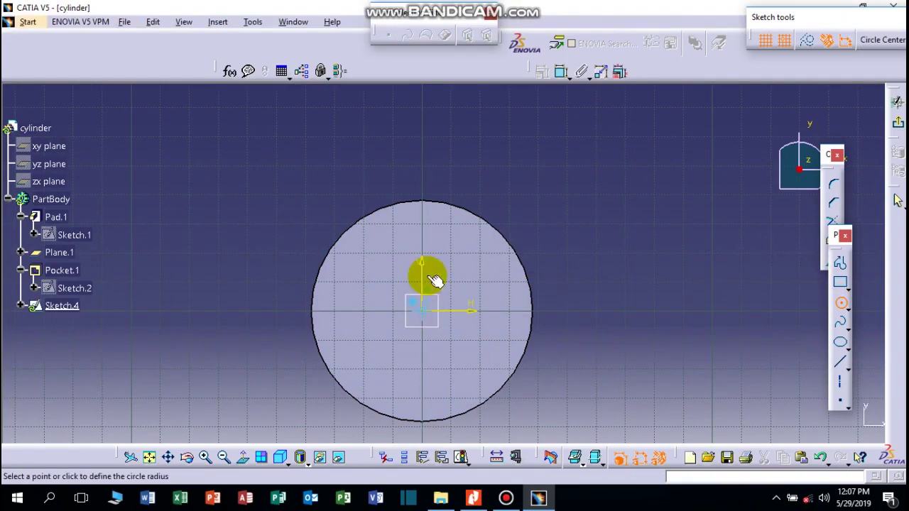
{"action": "left_click", "coordinate": [450, 252]}
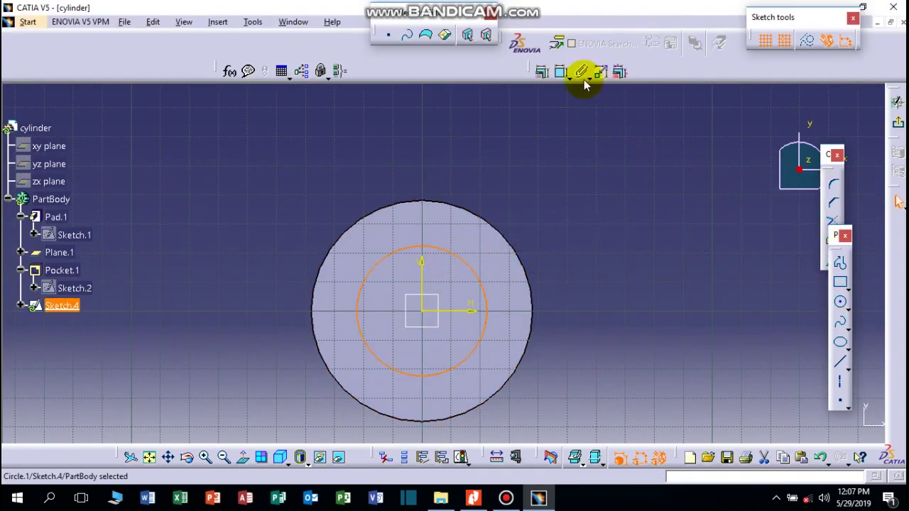
- Constrain the new circle's diameter to 30 mm
{"action": "left_click", "coordinate": [561, 74]}
{"action": "left_click", "coordinate": [618, 213]}
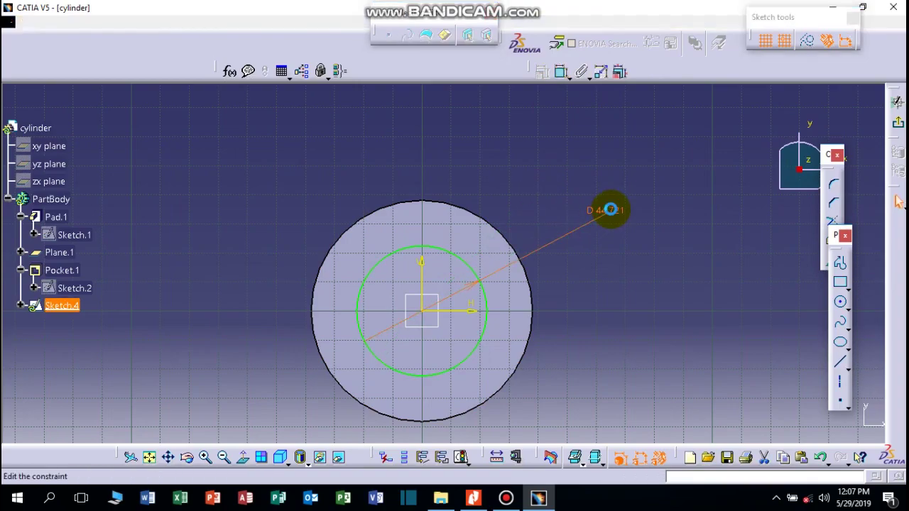
{"action": "double_click", "coordinate": [612, 213]}
{"action": "type", "text": "30mm"}
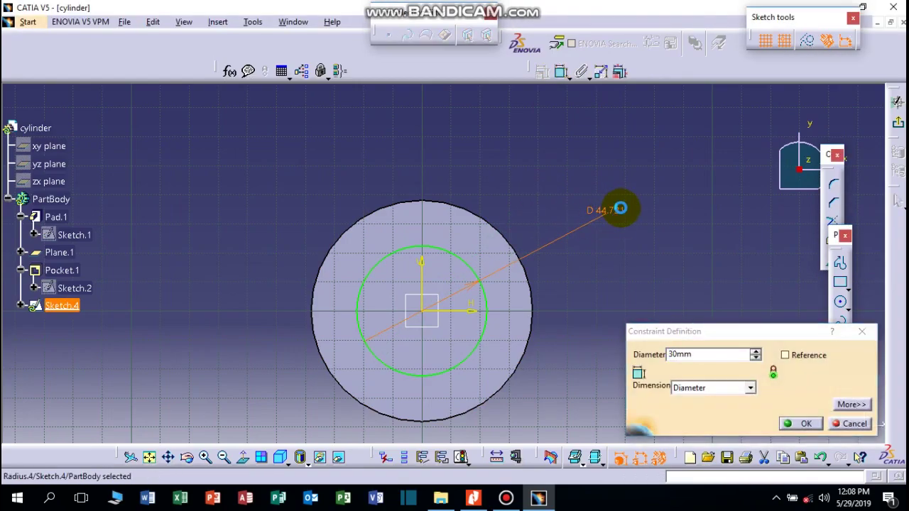
{"action": "key", "text": "Return"}
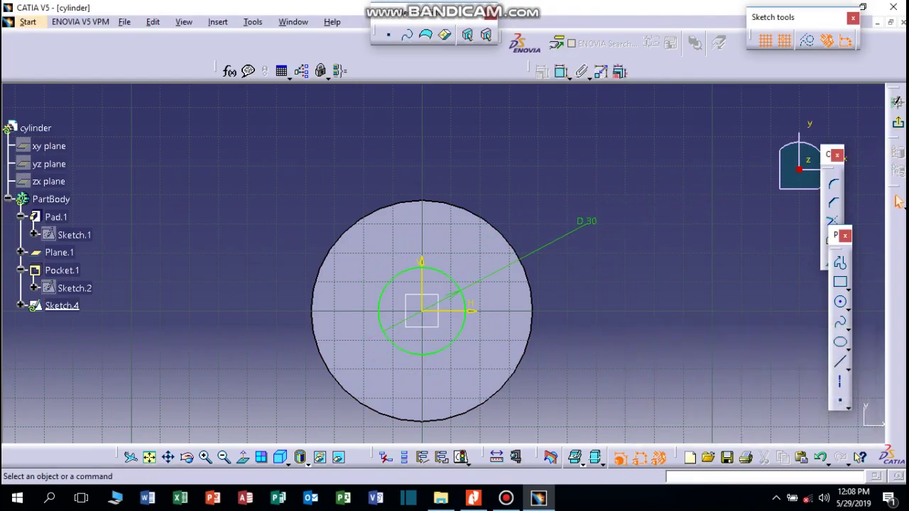
- Cut Pocket.2 from Sketch.4's 30 mm circle to a 660 mm depth
{"action": "left_click", "coordinate": [898, 126]}
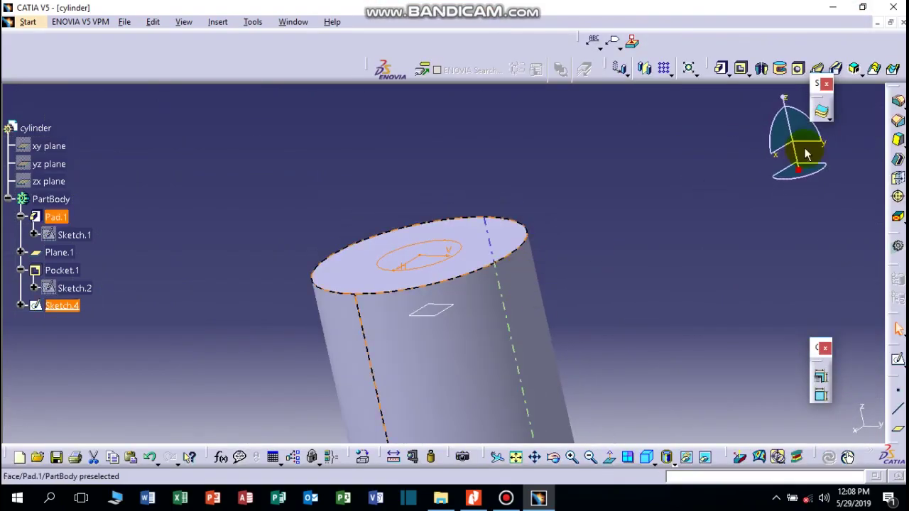
{"action": "left_click", "coordinate": [742, 69]}
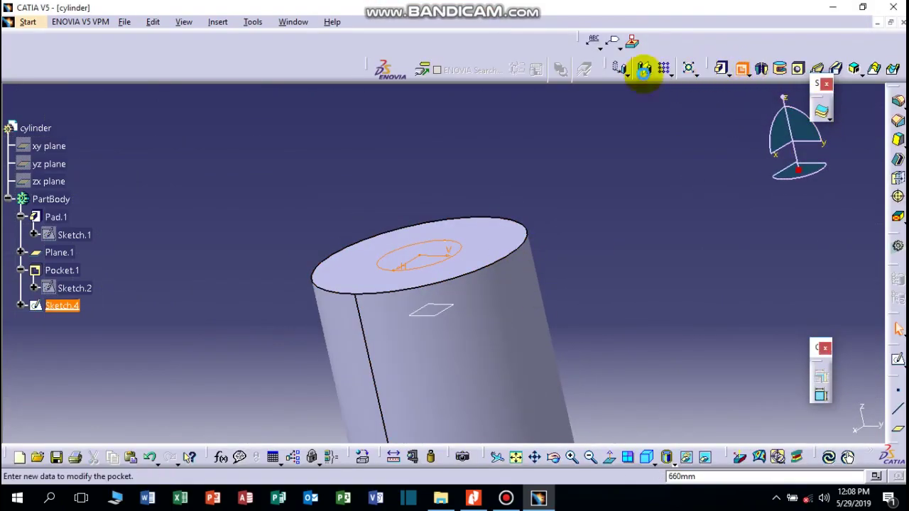
{"action": "mouse_move", "coordinate": [604, 296]}
{"action": "middle_mouse_down"}
{"action": "mouse_move", "coordinate": [553, 227]}
{"action": "mouse_move", "coordinate": [566, 305]}
{"action": "mouse_move", "coordinate": [478, 215]}
{"action": "mouse_move", "coordinate": [489, 308]}
{"action": "mouse_move", "coordinate": [476, 383]}
{"action": "mouse_move", "coordinate": [421, 132]}
{"action": "mouse_move", "coordinate": [460, 257]}
{"action": "mouse_move", "coordinate": [365, 266]}
{"action": "middle_mouse_up"}
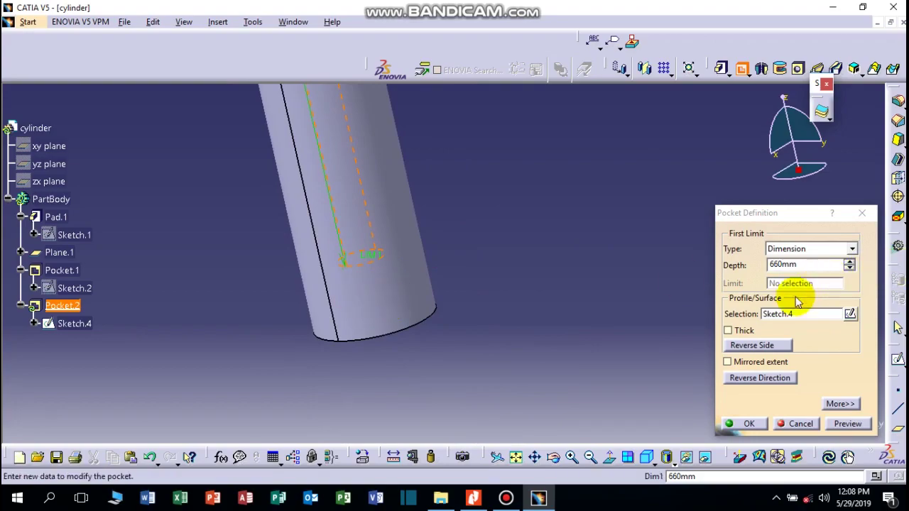
{"action": "left_click", "coordinate": [778, 264]}
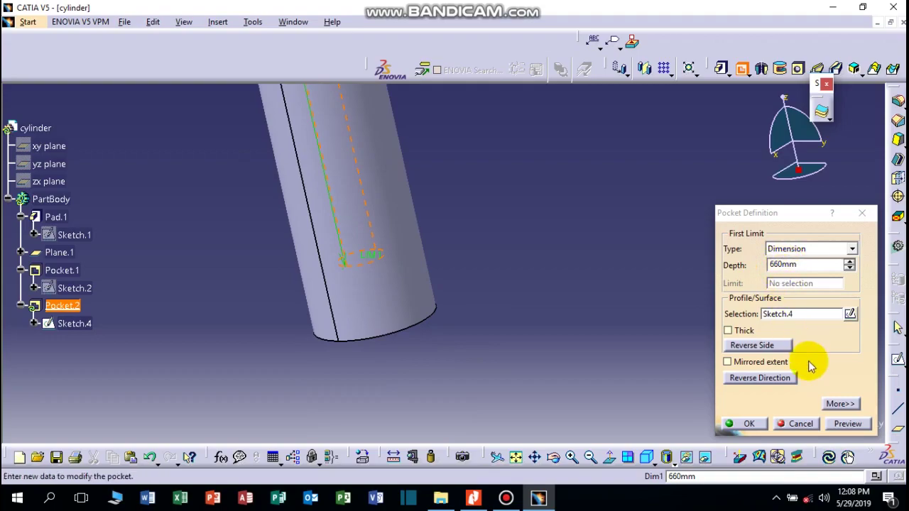
{"action": "left_click", "coordinate": [750, 423]}
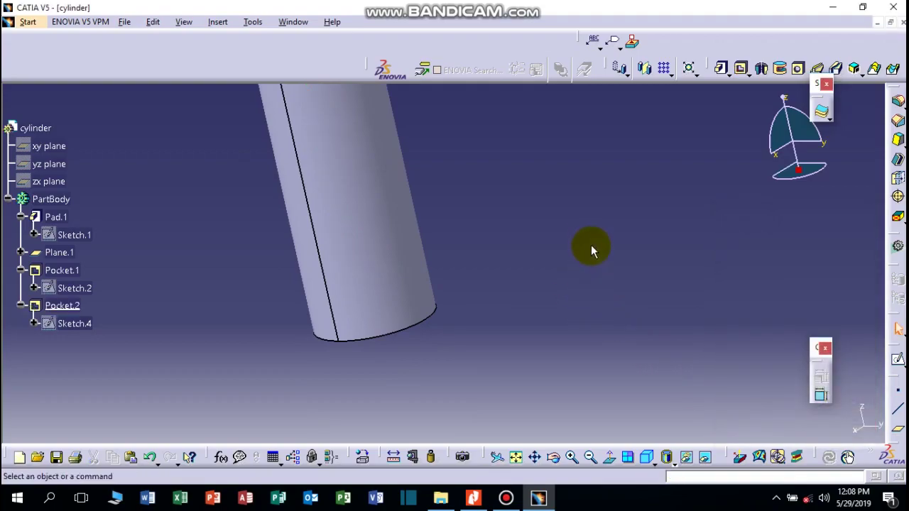
- Hide reference plane Plane.1 and zoom in on the hollow cylinder's top end
{"action": "middle_click_drag", "start_coordinate": [590, 246], "coordinate": [513, 253]}
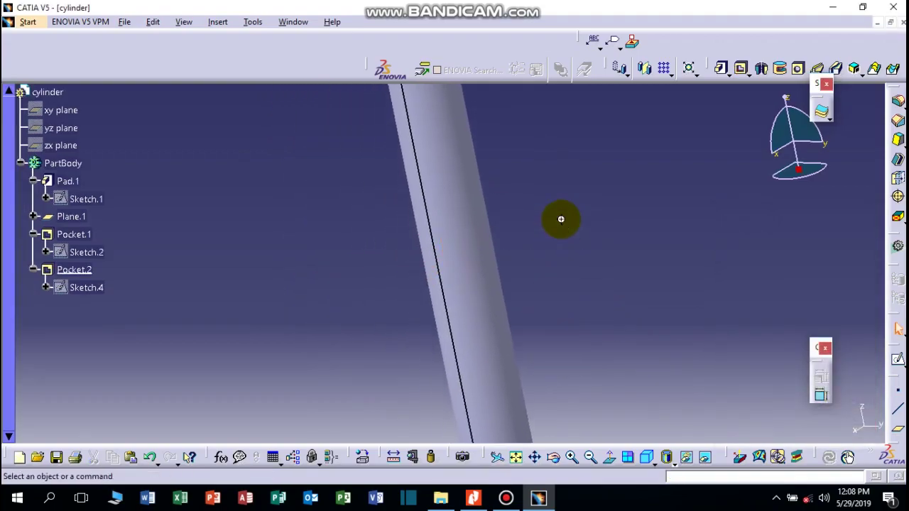
{"action": "mouse_move", "coordinate": [560, 217]}
{"action": "middle_mouse_down"}
{"action": "mouse_move", "coordinate": [567, 306]}
{"action": "mouse_move", "coordinate": [456, 147]}
{"action": "middle_mouse_up"}
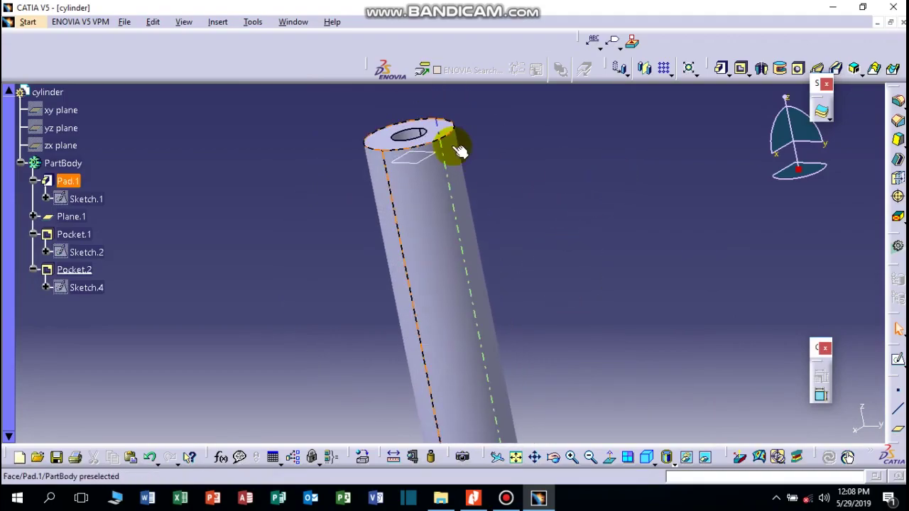
{"action": "right_click", "coordinate": [429, 156]}
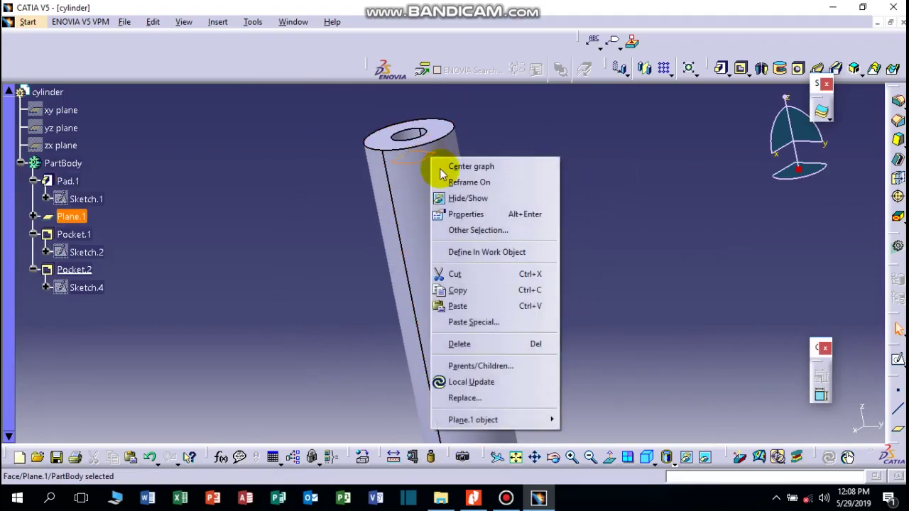
{"action": "left_click", "coordinate": [463, 199]}
{"action": "middle_click_drag", "start_coordinate": [524, 219], "coordinate": [558, 189]}
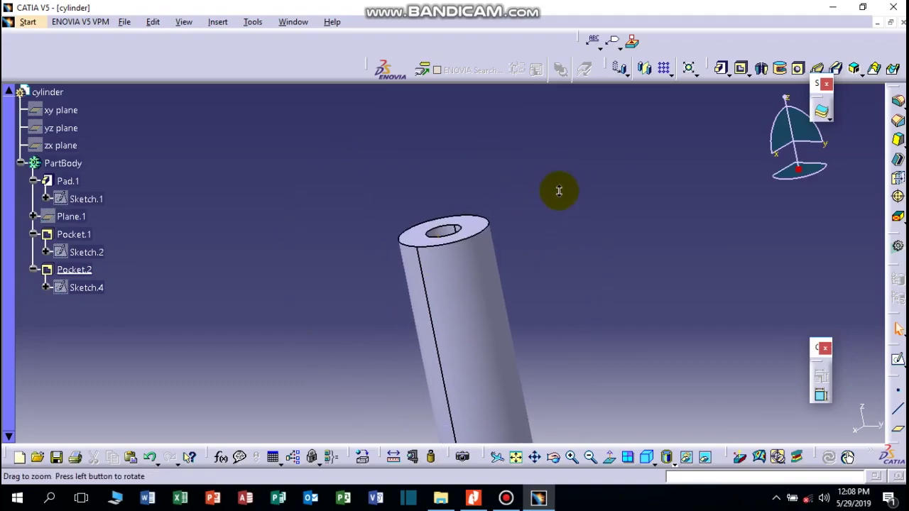
{"action": "mouse_move", "coordinate": [608, 284]}
{"action": "middle_mouse_down"}
{"action": "mouse_move", "coordinate": [579, 248]}
{"action": "mouse_move", "coordinate": [608, 213]}
{"action": "middle_mouse_up"}
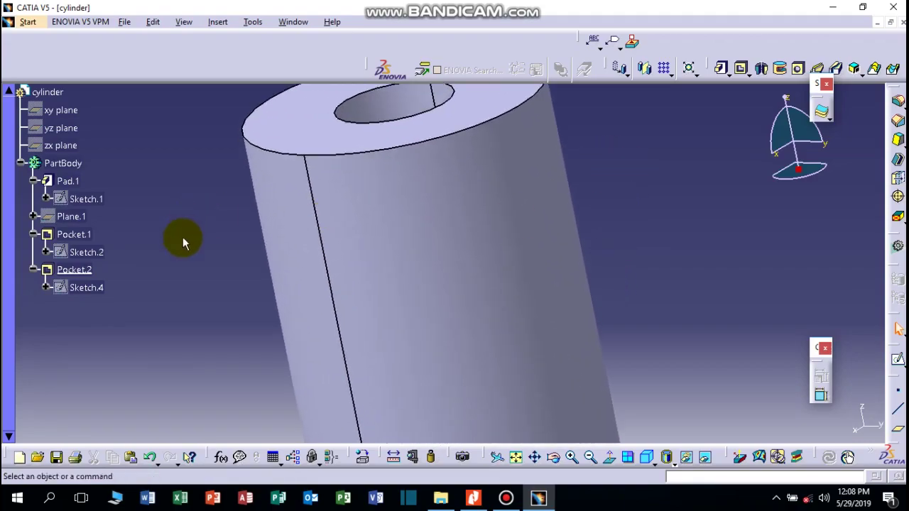
{"action": "middle_click_drag", "start_coordinate": [279, 191], "coordinate": [272, 225]}
{"action": "left_click", "coordinate": [263, 222]}
{"action": "scroll", "coordinate": [106, 199], "scroll_direction": "up", "scroll_amount": 2}
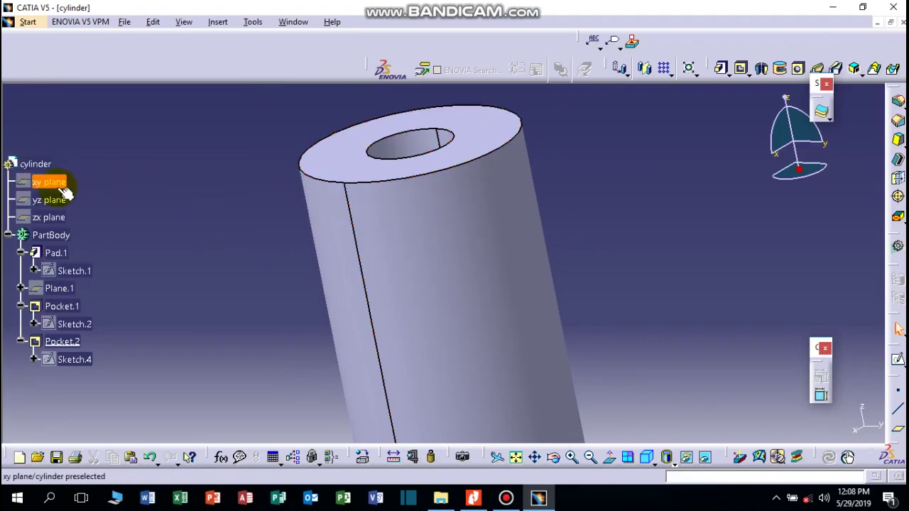
{"action": "right_click", "coordinate": [44, 165]}
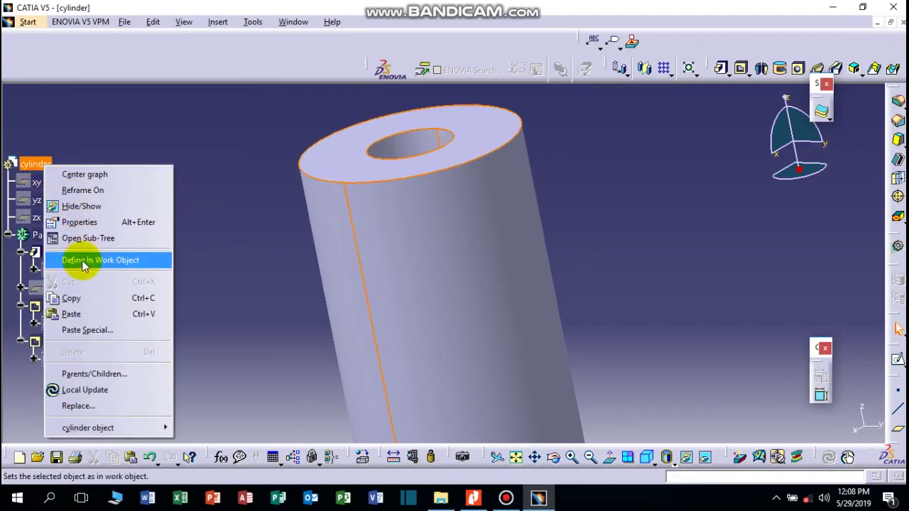
{"action": "left_click", "coordinate": [97, 225]}
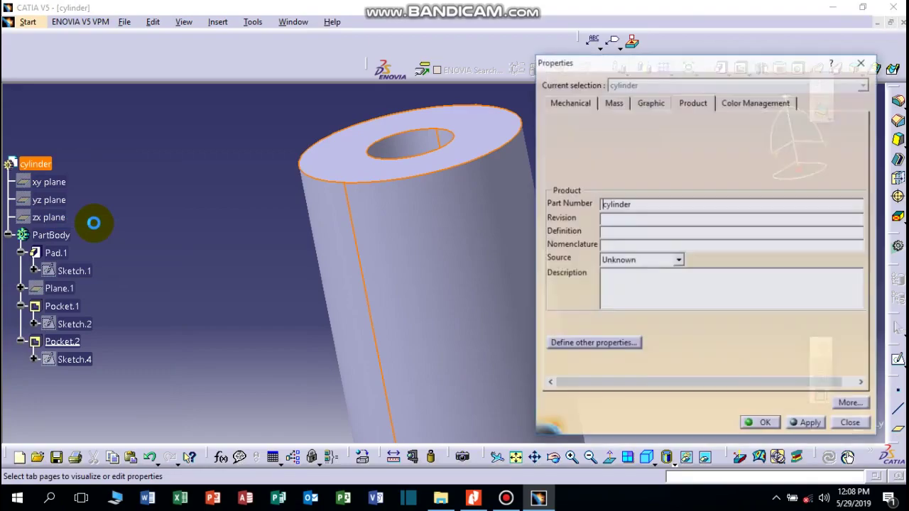
{"action": "left_click", "coordinate": [651, 106]}
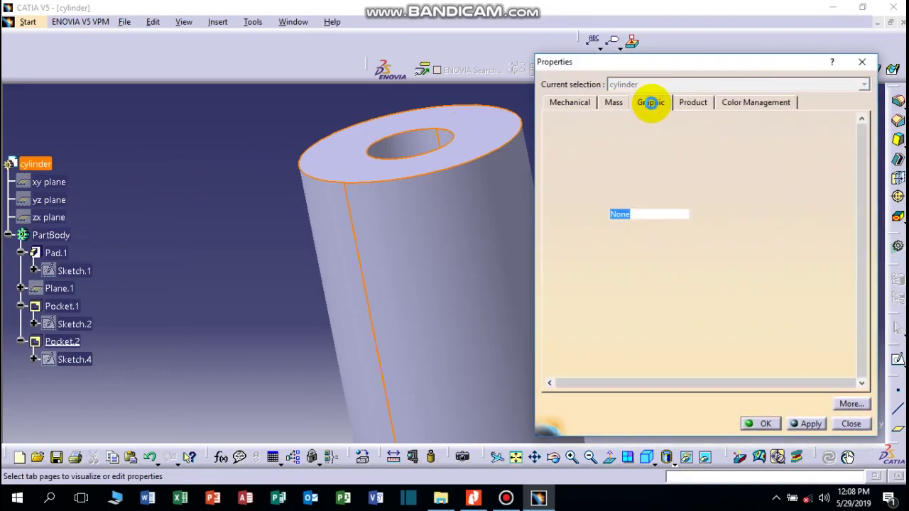
{"action": "left_click", "coordinate": [695, 105]}
{"action": "left_click", "coordinate": [569, 102]}
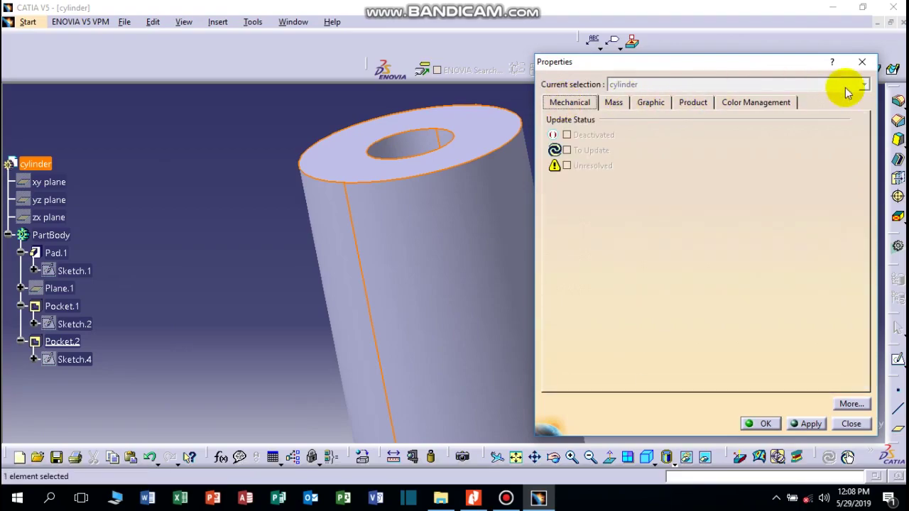
{"action": "left_click", "coordinate": [861, 63]}
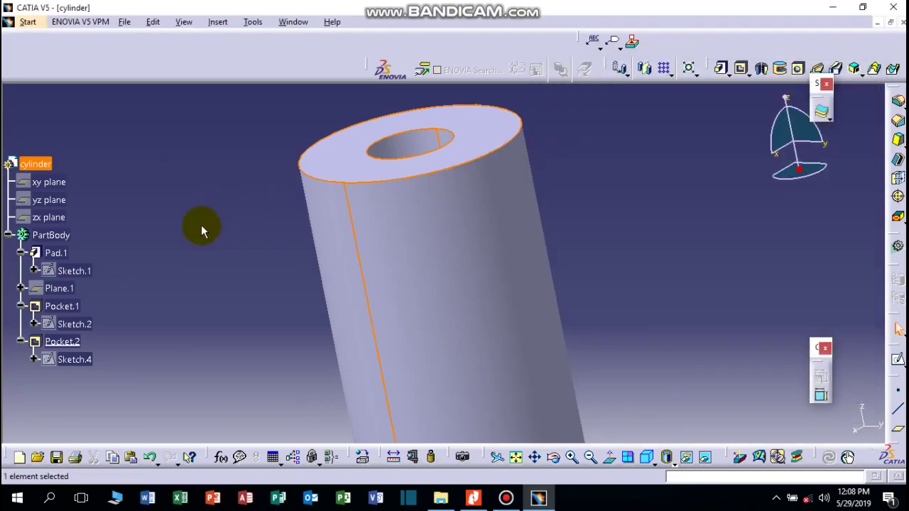
- Apply a magenta fill colour to PartBody via its Graphic properties
{"action": "right_click", "coordinate": [55, 235]}
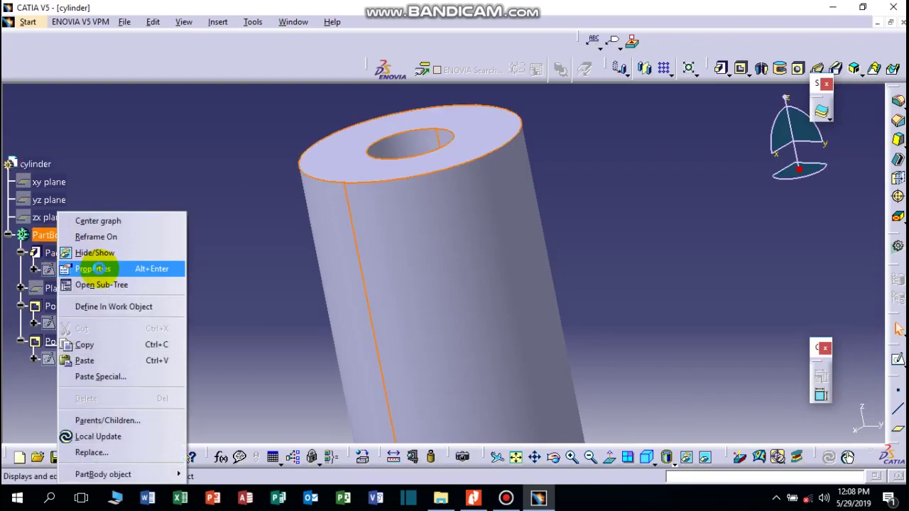
{"action": "left_click", "coordinate": [97, 266]}
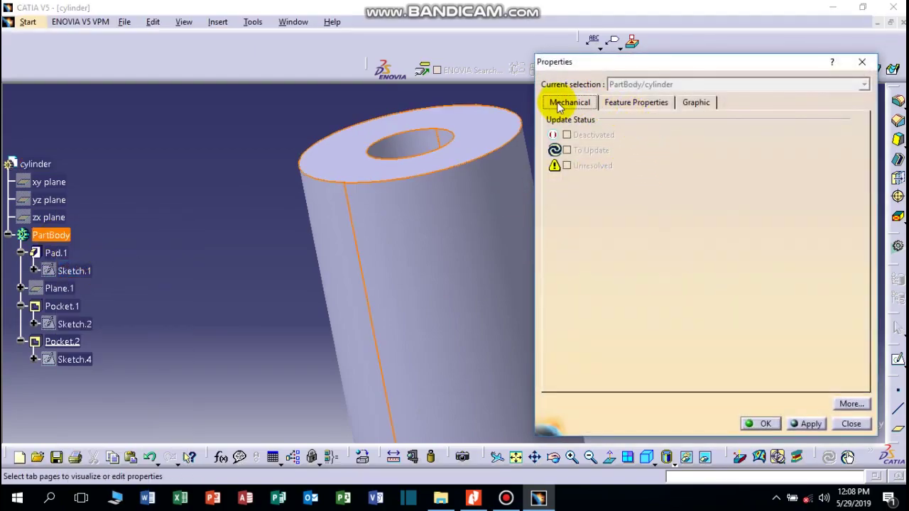
{"action": "left_click", "coordinate": [640, 102]}
{"action": "left_click", "coordinate": [694, 102]}
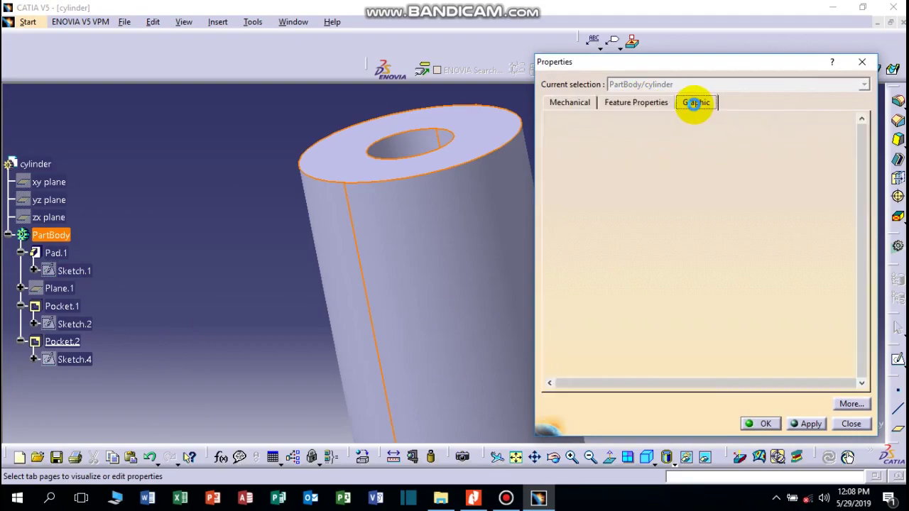
{"action": "left_click", "coordinate": [626, 144]}
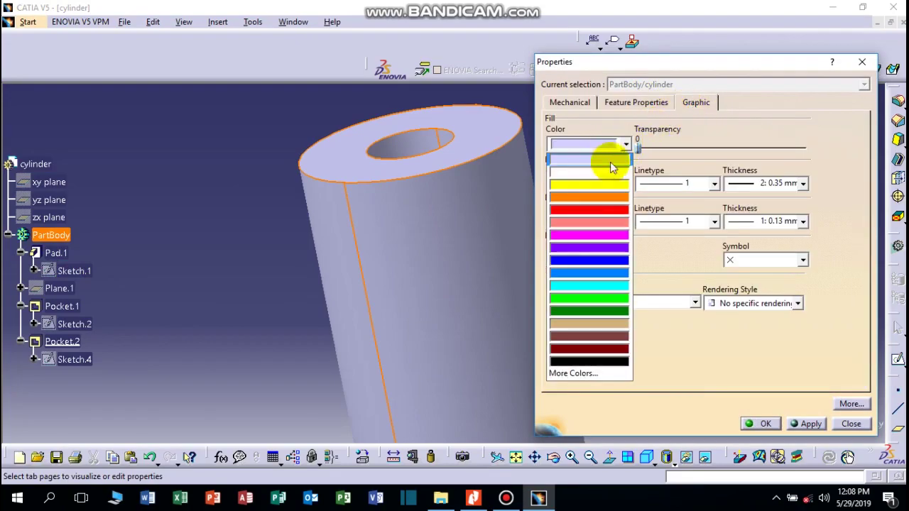
{"action": "left_click", "coordinate": [598, 234]}
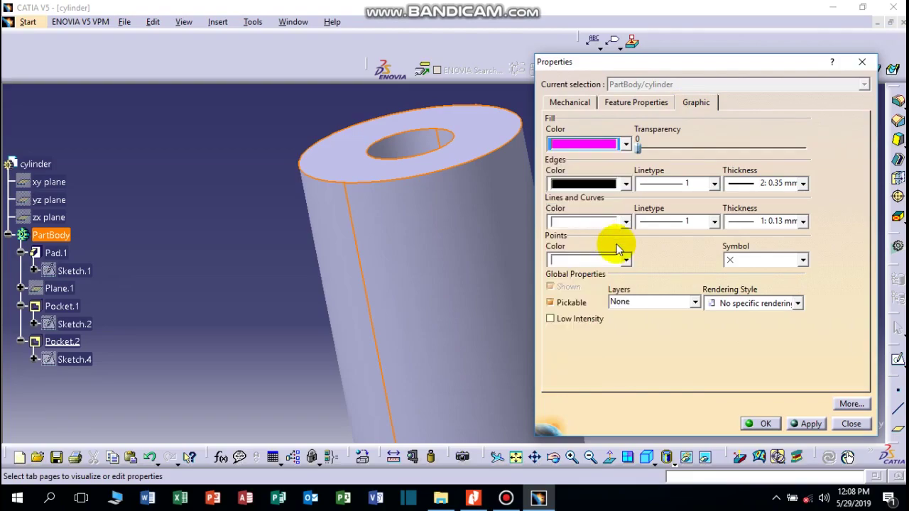
{"action": "left_click", "coordinate": [809, 424]}
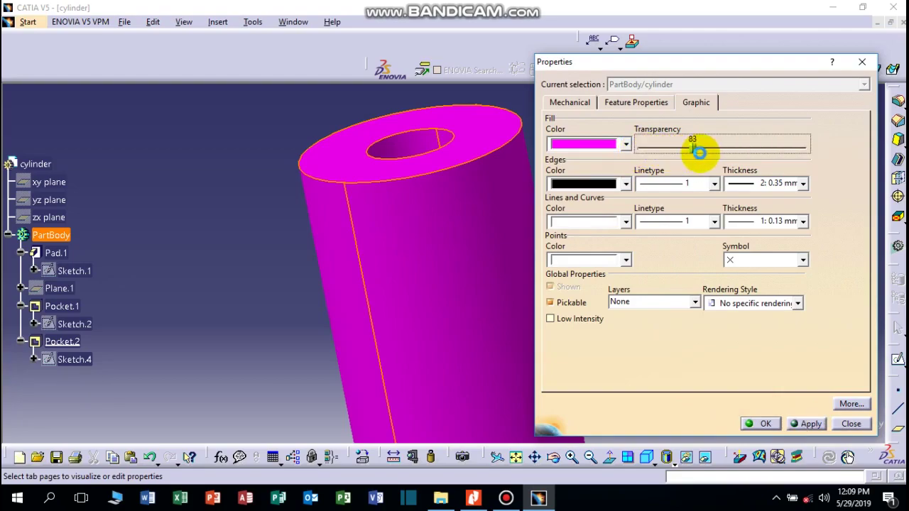
- Set PartBody's transparency to 255, confirm, and tilt the view to show the bore
{"action": "left_click_drag", "start_coordinate": [698, 151], "coordinate": [816, 167]}
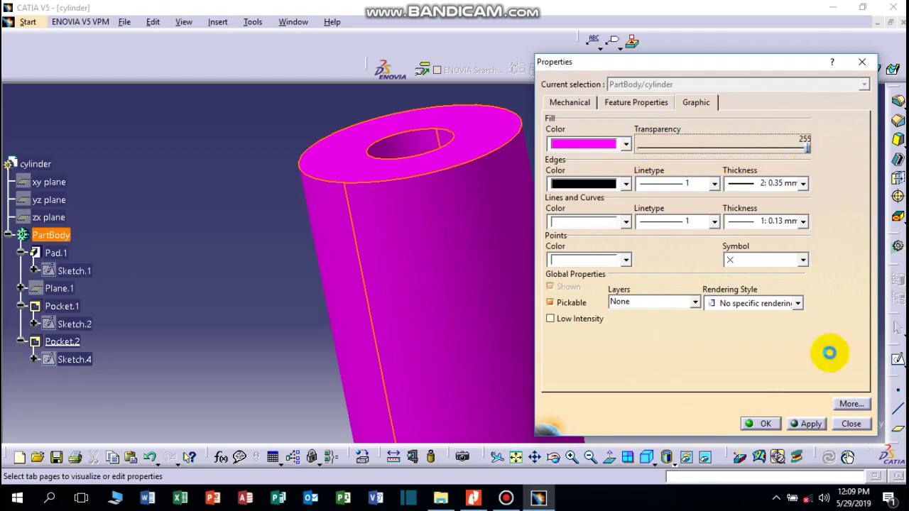
{"action": "left_click", "coordinate": [813, 423]}
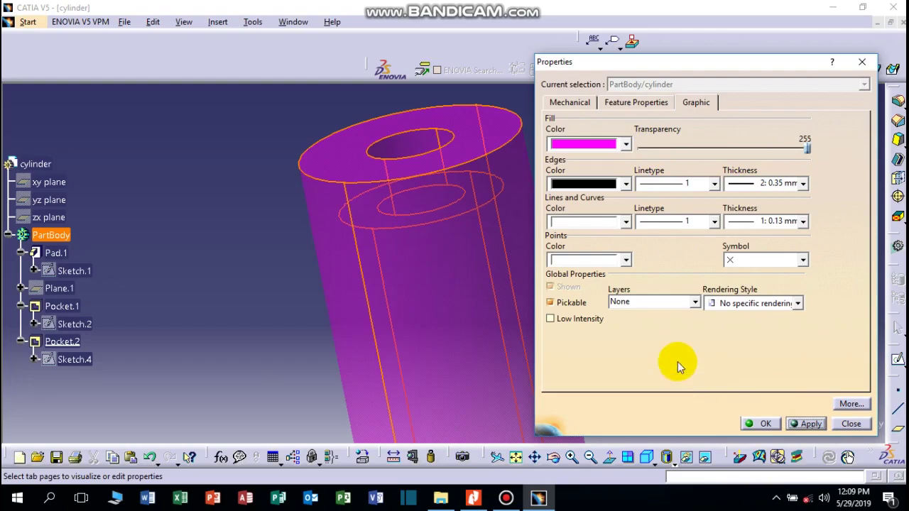
{"action": "left_click", "coordinate": [759, 425]}
{"action": "mouse_move", "coordinate": [254, 244]}
{"action": "middle_mouse_down"}
{"action": "mouse_move", "coordinate": [542, 302]}
{"action": "mouse_move", "coordinate": [430, 136]}
{"action": "middle_mouse_up"}
{"action": "mouse_move", "coordinate": [421, 341]}
{"action": "middle_mouse_down"}
{"action": "mouse_move", "coordinate": [488, 347]}
{"action": "mouse_move", "coordinate": [442, 319]}
{"action": "middle_mouse_up"}
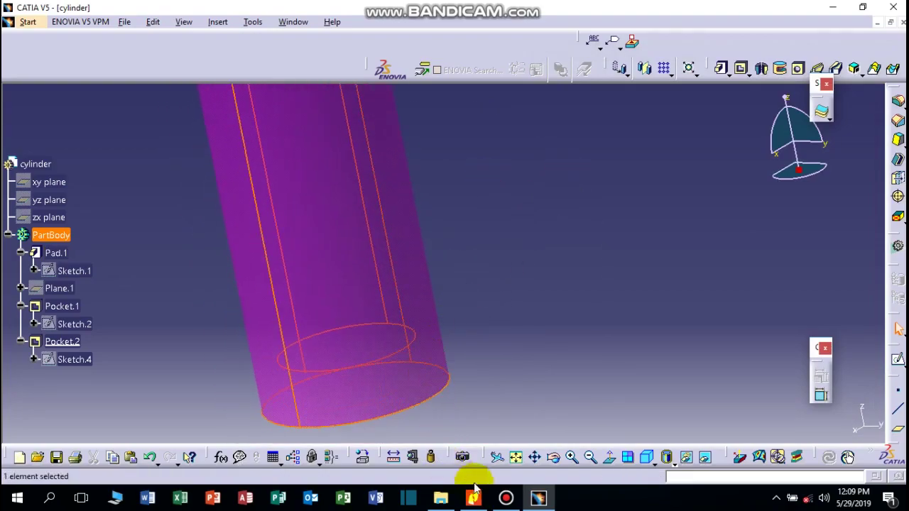
{"action": "left_click", "coordinate": [553, 456]}
{"action": "left_click_drag", "start_coordinate": [524, 390], "coordinate": [504, 359]}
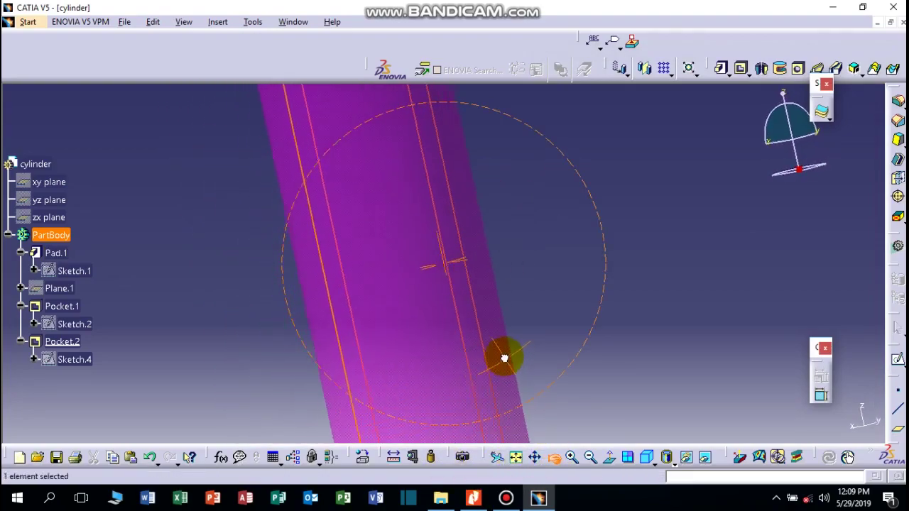
{"action": "left_click_drag", "start_coordinate": [546, 288], "coordinate": [544, 115]}
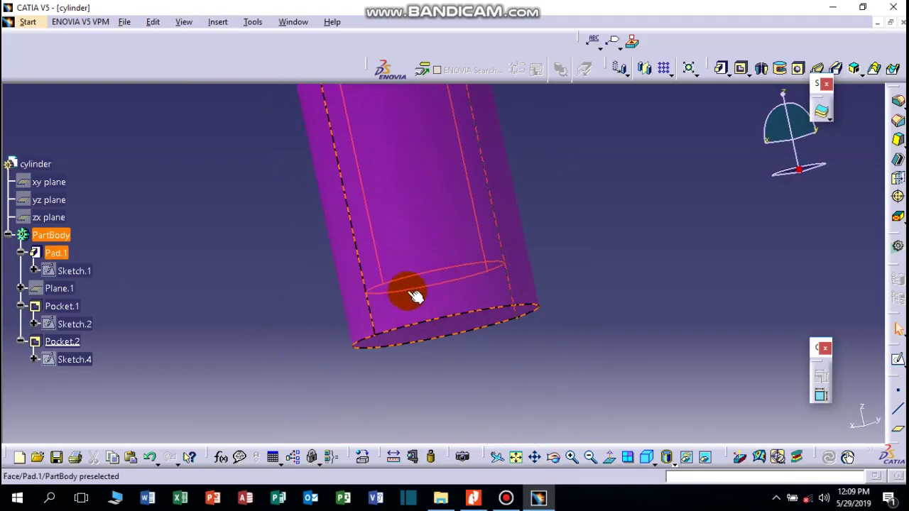
{"action": "middle_click_drag", "start_coordinate": [484, 250], "coordinate": [569, 261]}
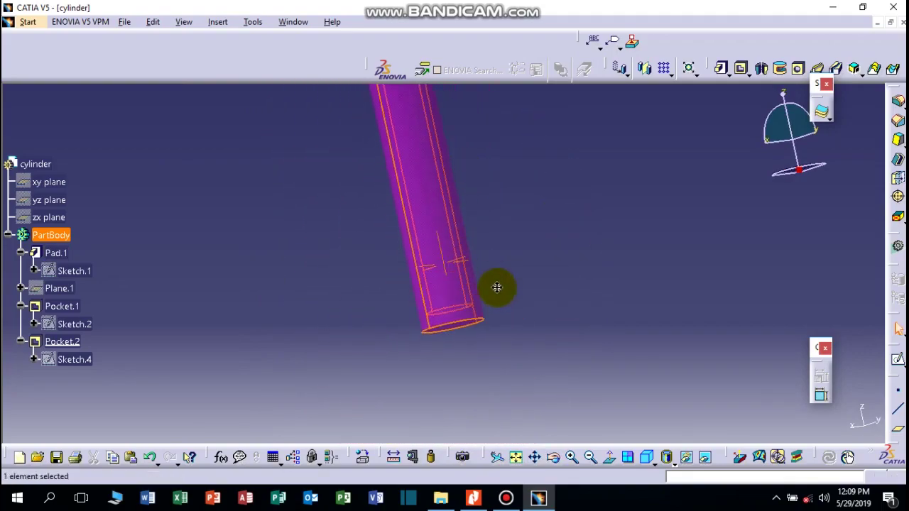
{"action": "mouse_move", "coordinate": [568, 261]}
{"action": "middle_mouse_down"}
{"action": "mouse_move", "coordinate": [459, 203]}
{"action": "mouse_move", "coordinate": [515, 237]}
{"action": "mouse_move", "coordinate": [483, 270]}
{"action": "mouse_move", "coordinate": [568, 290]}
{"action": "mouse_move", "coordinate": [623, 229]}
{"action": "mouse_move", "coordinate": [554, 284]}
{"action": "mouse_move", "coordinate": [603, 213]}
{"action": "mouse_move", "coordinate": [426, 196]}
{"action": "middle_mouse_up"}
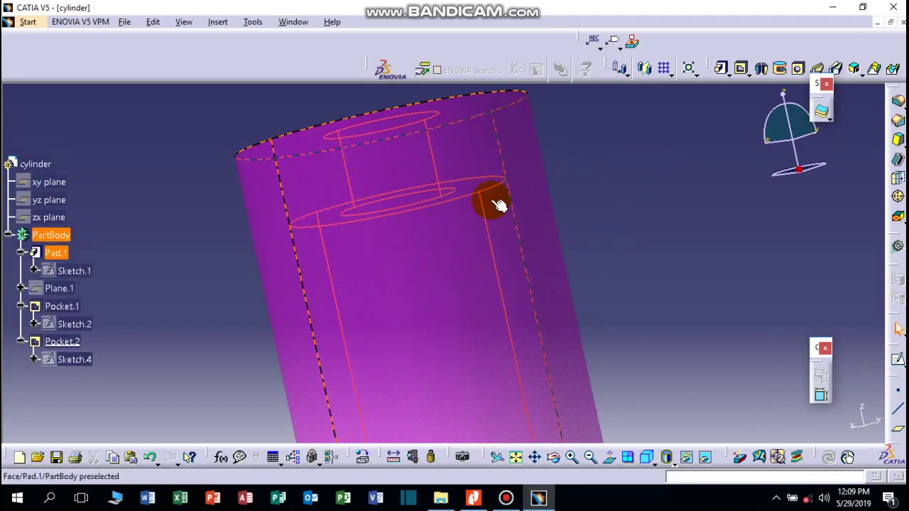
{"action": "left_click", "coordinate": [445, 215]}
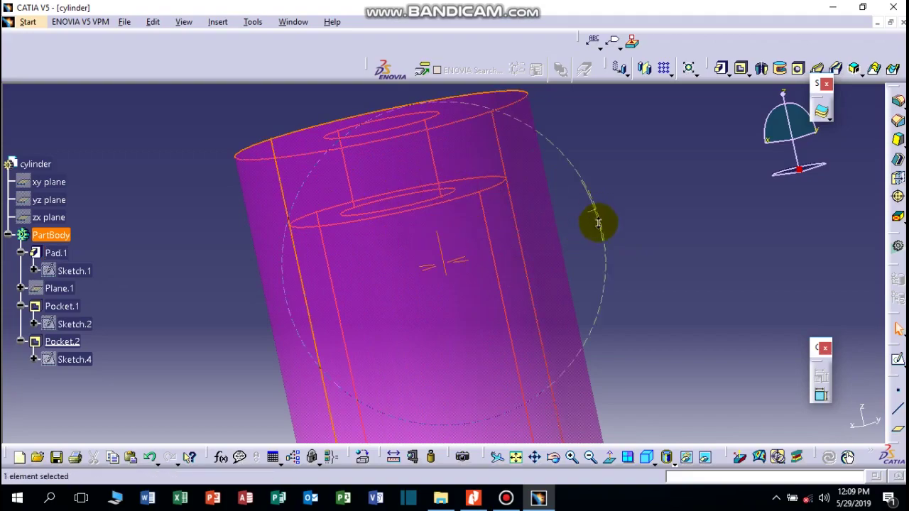
{"action": "middle_click_drag", "start_coordinate": [598, 223], "coordinate": [442, 320]}
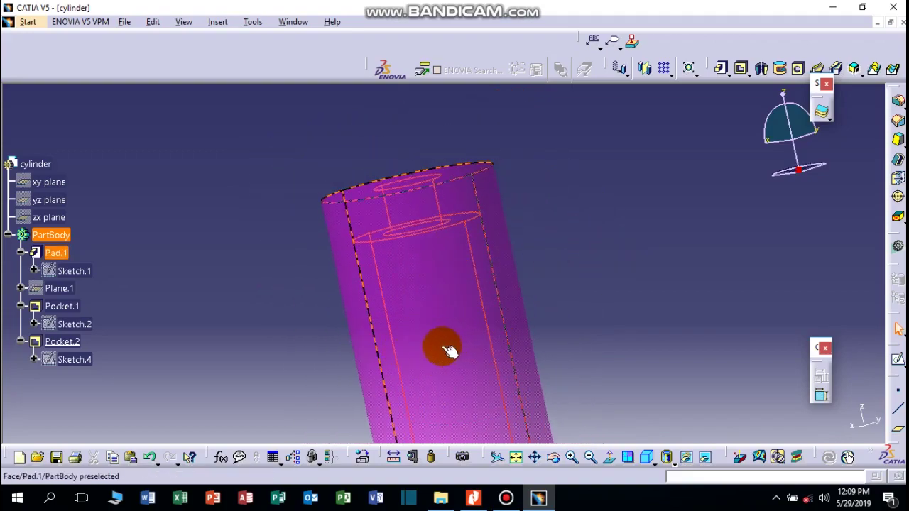
{"action": "mouse_move", "coordinate": [511, 337]}
{"action": "middle_mouse_down"}
{"action": "mouse_move", "coordinate": [629, 339]}
{"action": "mouse_move", "coordinate": [674, 284]}
{"action": "mouse_move", "coordinate": [691, 277]}
{"action": "mouse_move", "coordinate": [680, 379]}
{"action": "mouse_move", "coordinate": [613, 267]}
{"action": "mouse_move", "coordinate": [616, 298]}
{"action": "middle_mouse_up"}
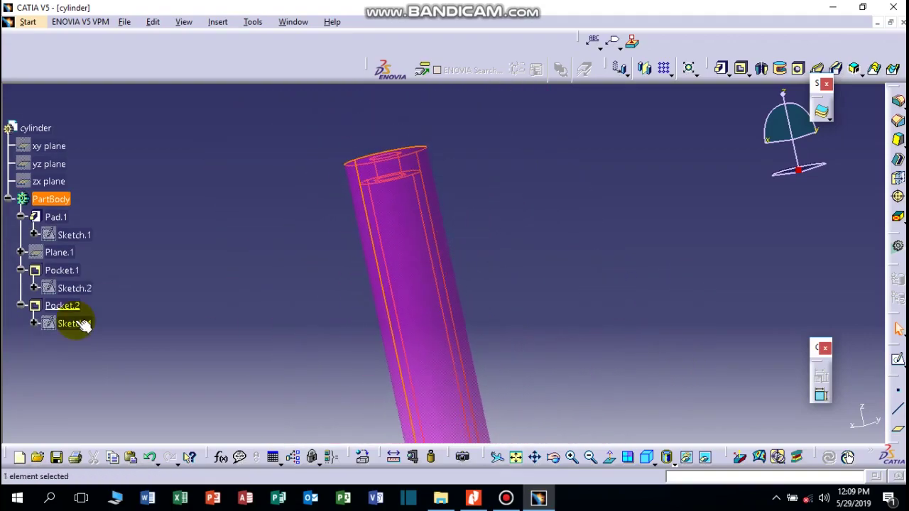
{"action": "mouse_move", "coordinate": [559, 188]}
{"action": "middle_mouse_down"}
{"action": "mouse_move", "coordinate": [558, 257]}
{"action": "mouse_move", "coordinate": [538, 192]}
{"action": "mouse_move", "coordinate": [516, 273]}
{"action": "middle_mouse_up"}
{"action": "mouse_move", "coordinate": [499, 346]}
{"action": "middle_mouse_down"}
{"action": "mouse_move", "coordinate": [556, 260]}
{"action": "mouse_move", "coordinate": [330, 343]}
{"action": "mouse_move", "coordinate": [407, 233]}
{"action": "middle_mouse_up"}
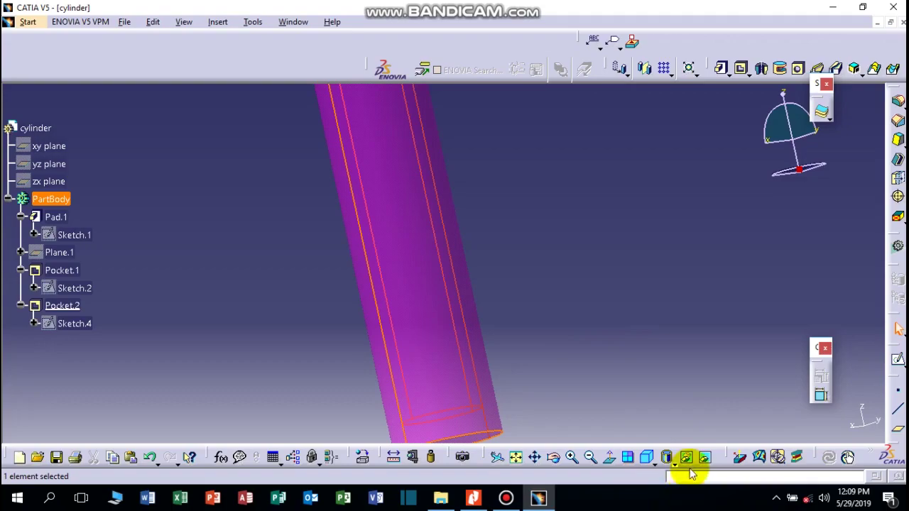
{"action": "mouse_move", "coordinate": [566, 280]}
{"action": "middle_mouse_down"}
{"action": "mouse_move", "coordinate": [547, 206]}
{"action": "mouse_move", "coordinate": [50, 420]}
{"action": "middle_mouse_up"}
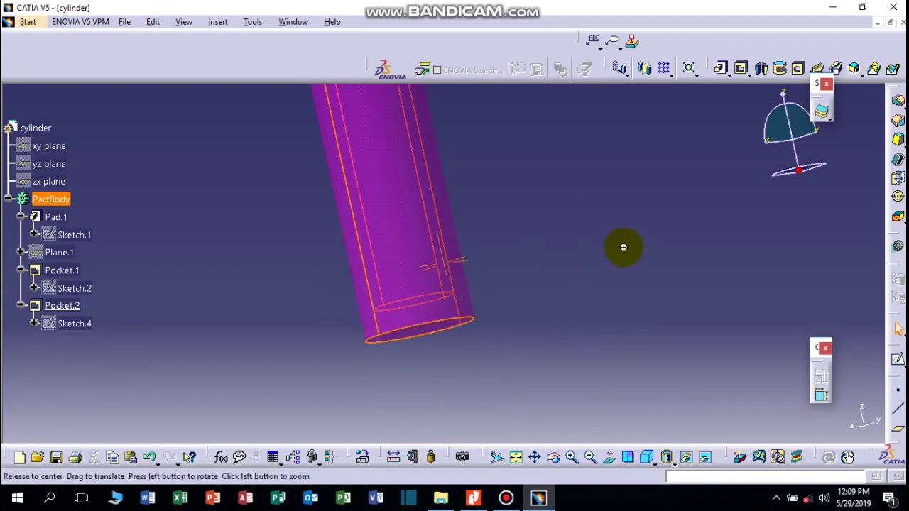